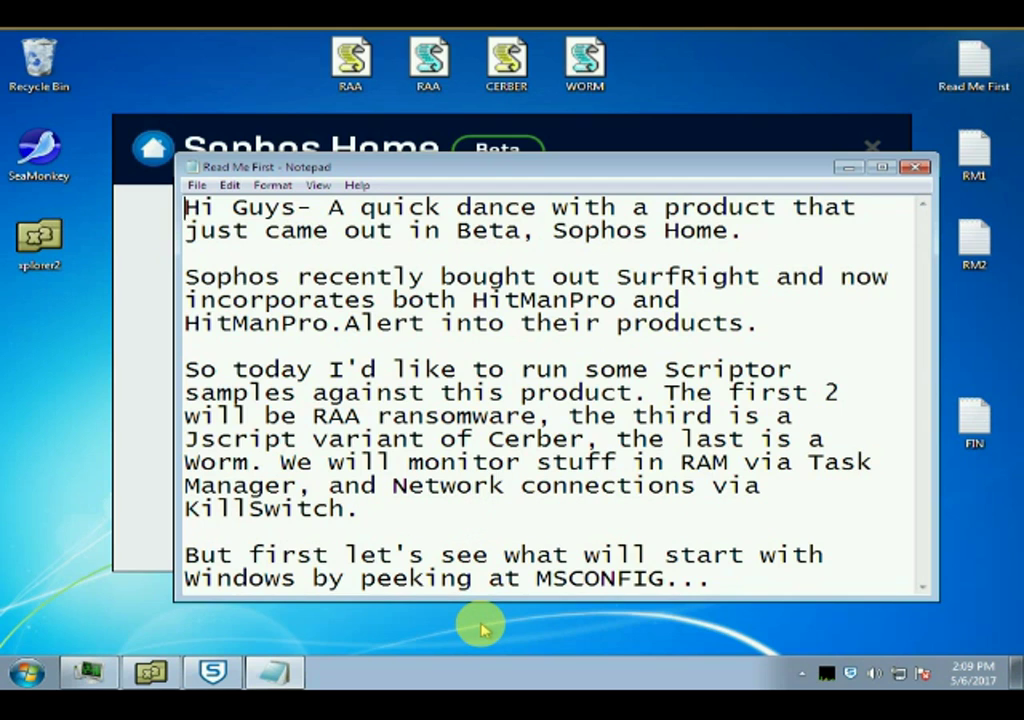
# Step: Close the Read Me First note and Sophos Home, and inspect the startup items in System Configuration using msconfig
pyautogui.click(918, 170)
pyautogui.click(875, 147)
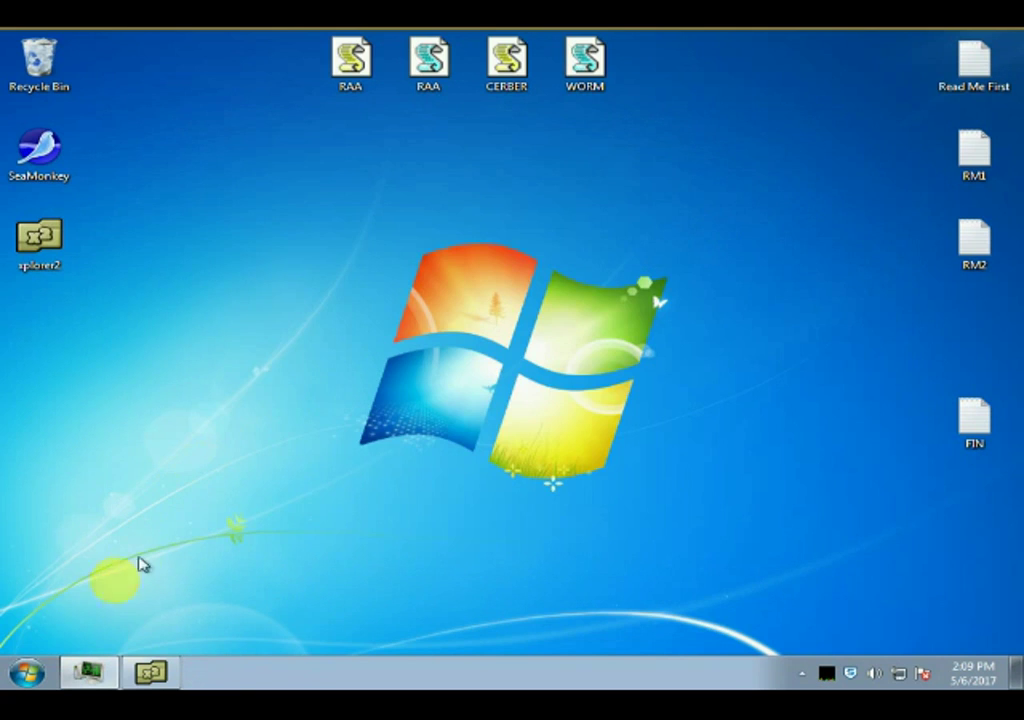
pyautogui.click(27, 672)
pyautogui.rightClick(66, 628)
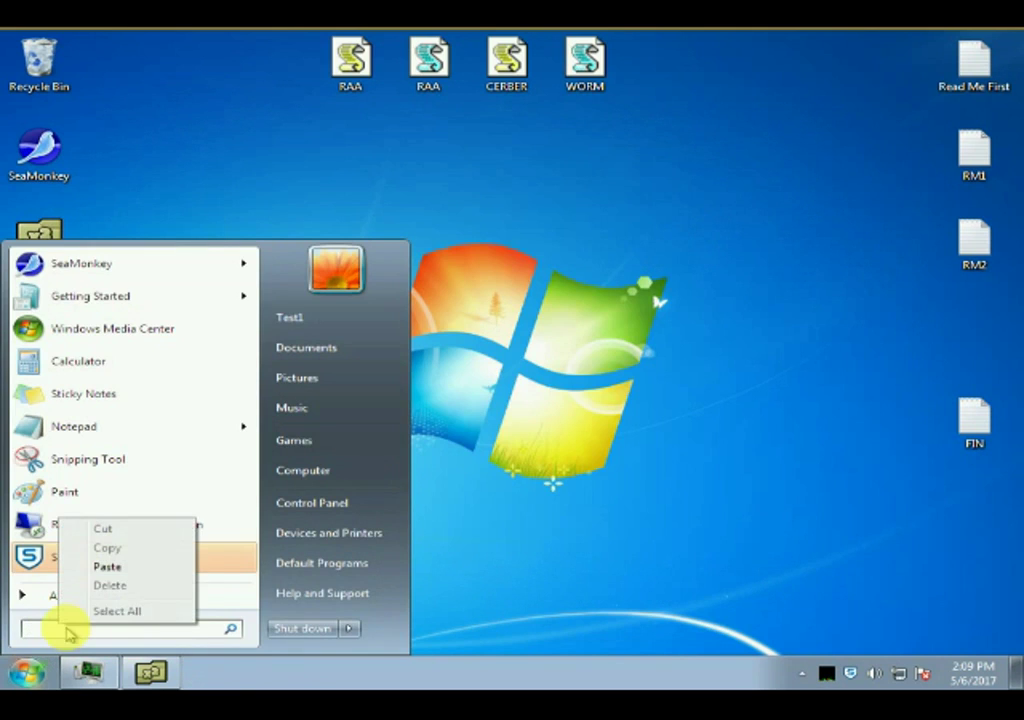
pyautogui.click(124, 564)
pyautogui.press('Return')
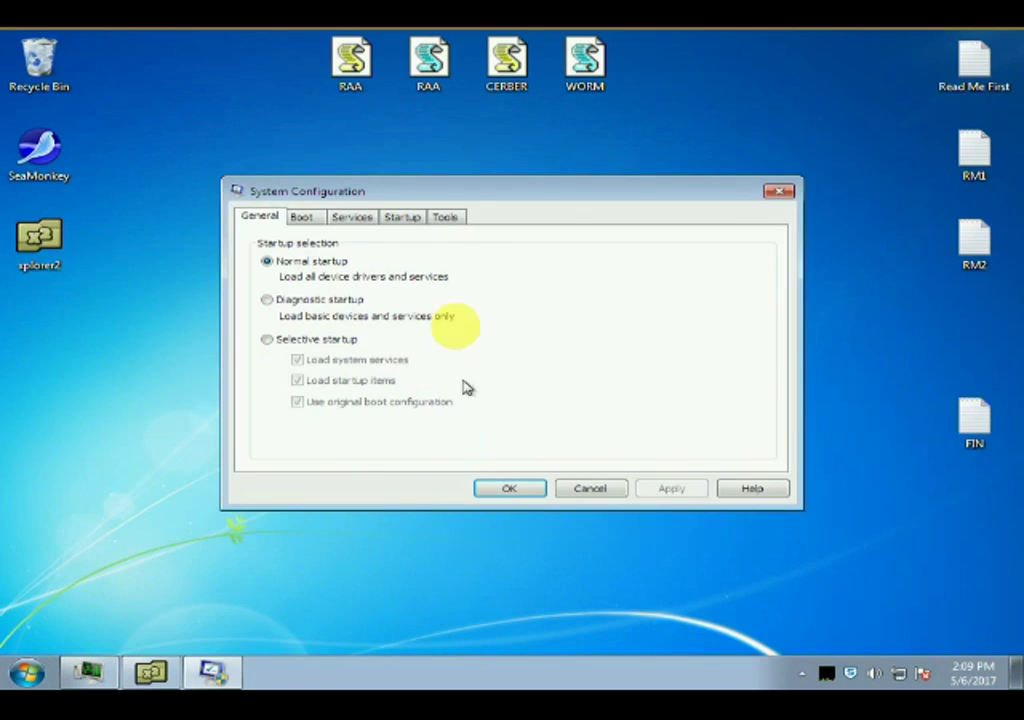
pyautogui.click(405, 218)
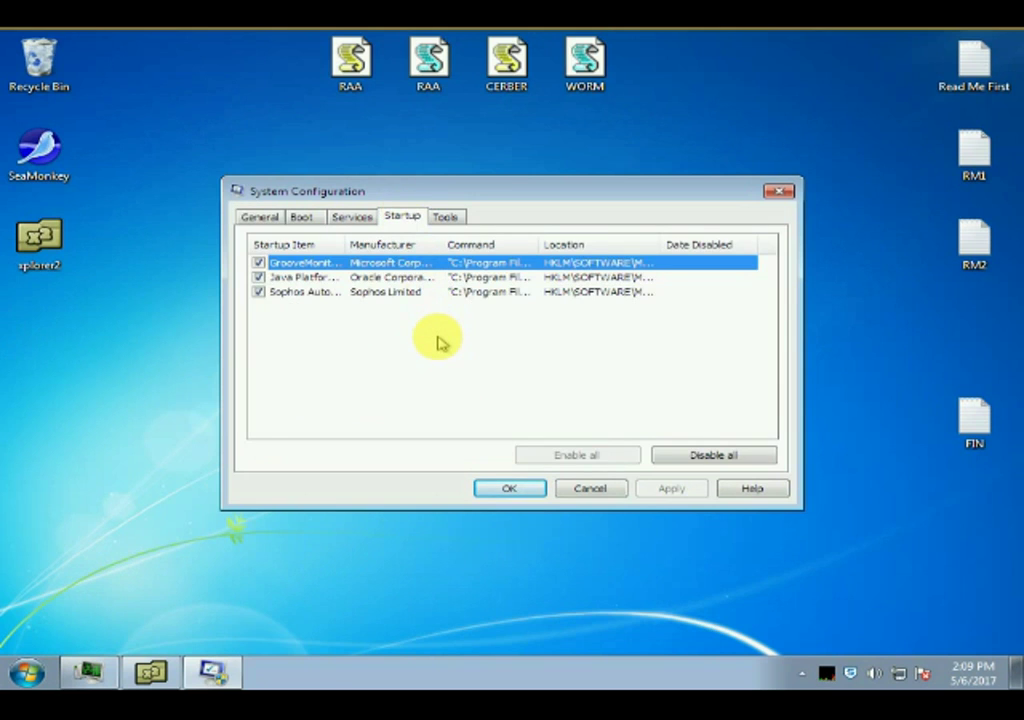
pyautogui.click(510, 489)
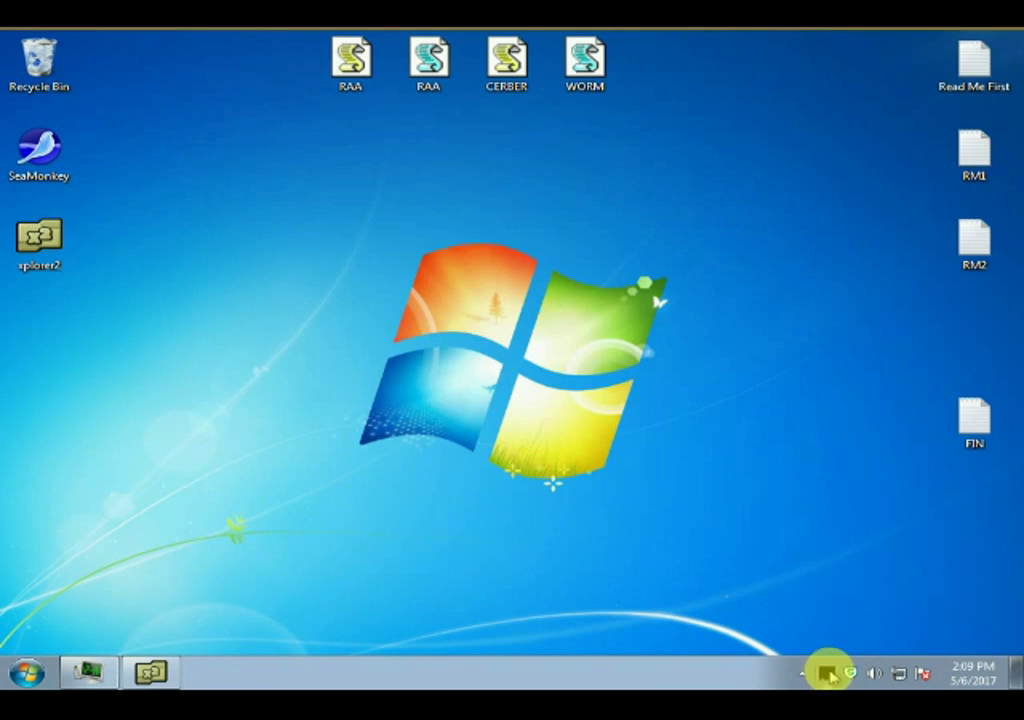
# Step: Bring up COMODO KillSwitch and Task Manager, run the first RAA sample, and dismiss the WordPad document and script errors
pyautogui.click(828, 675)
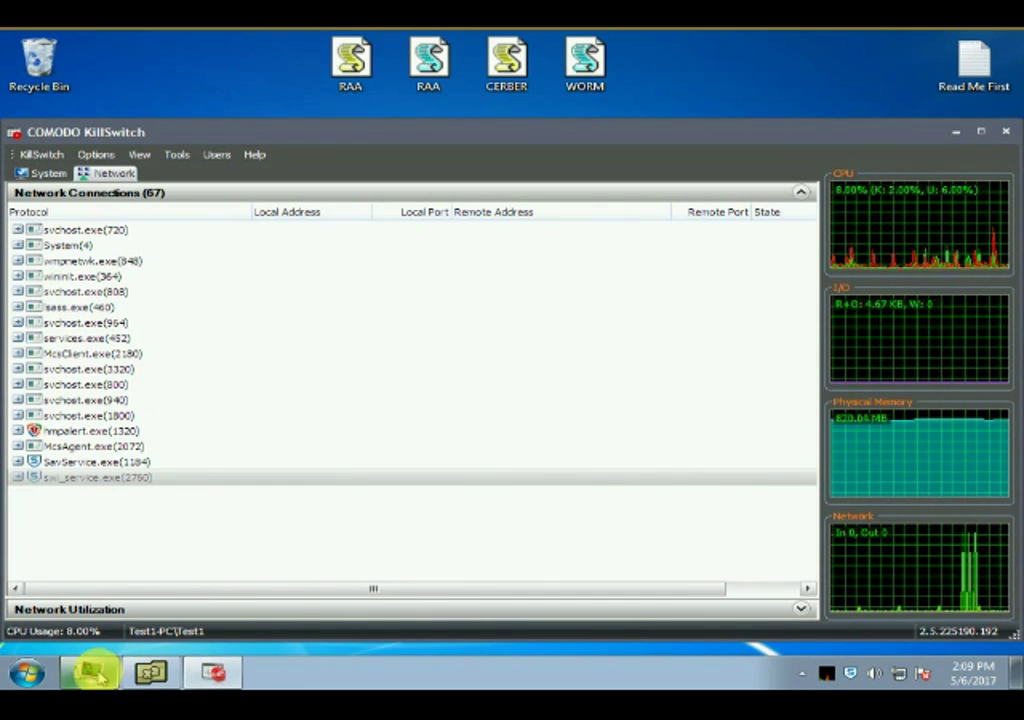
pyautogui.click(90, 672)
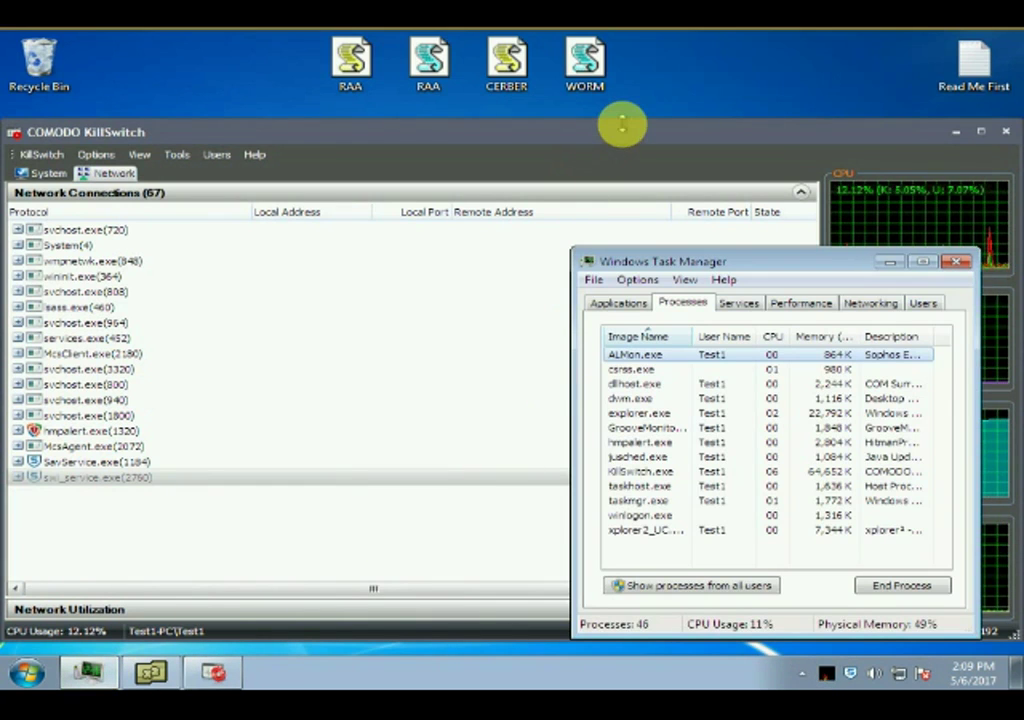
pyautogui.doubleClick(350, 62)
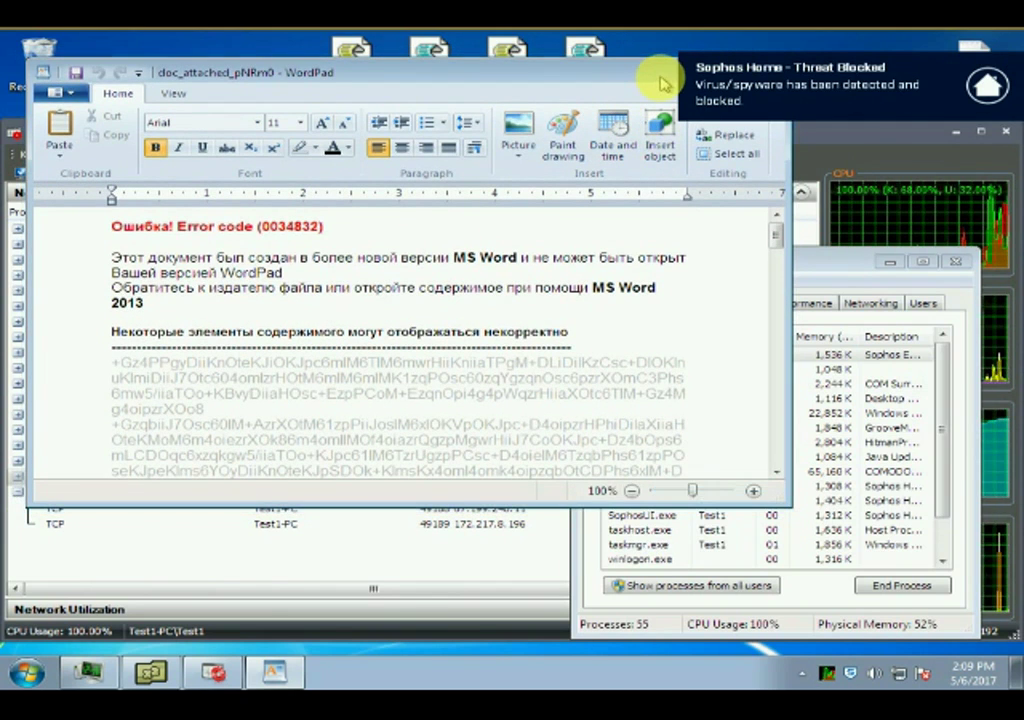
pyautogui.moveTo(645, 78); pyautogui.dragTo(661, 156)
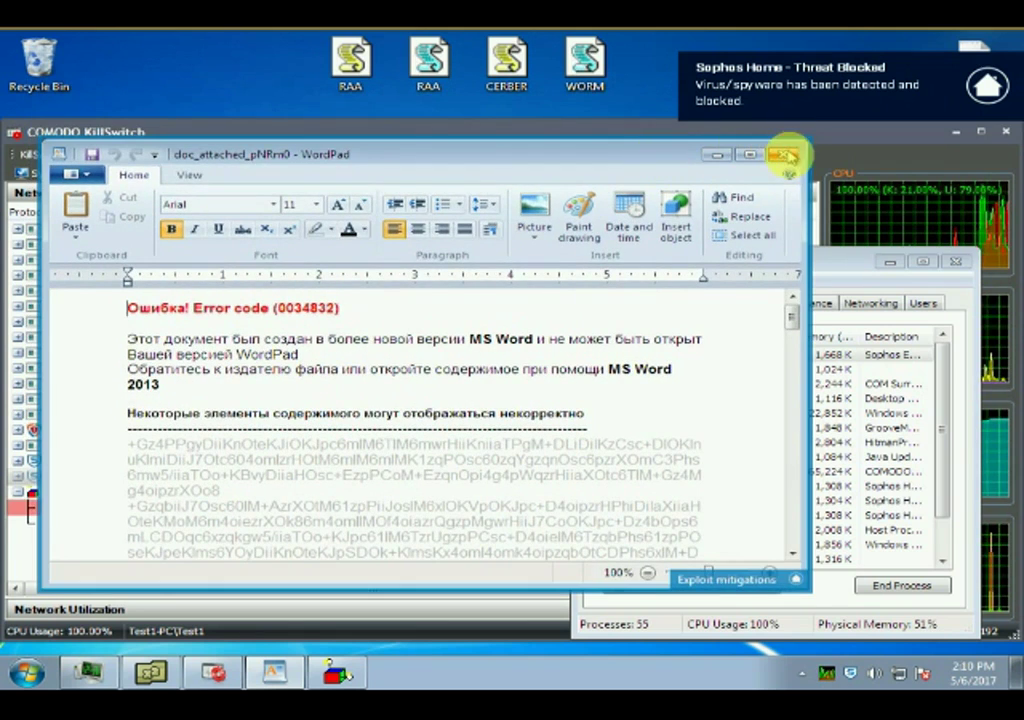
pyautogui.click(785, 155)
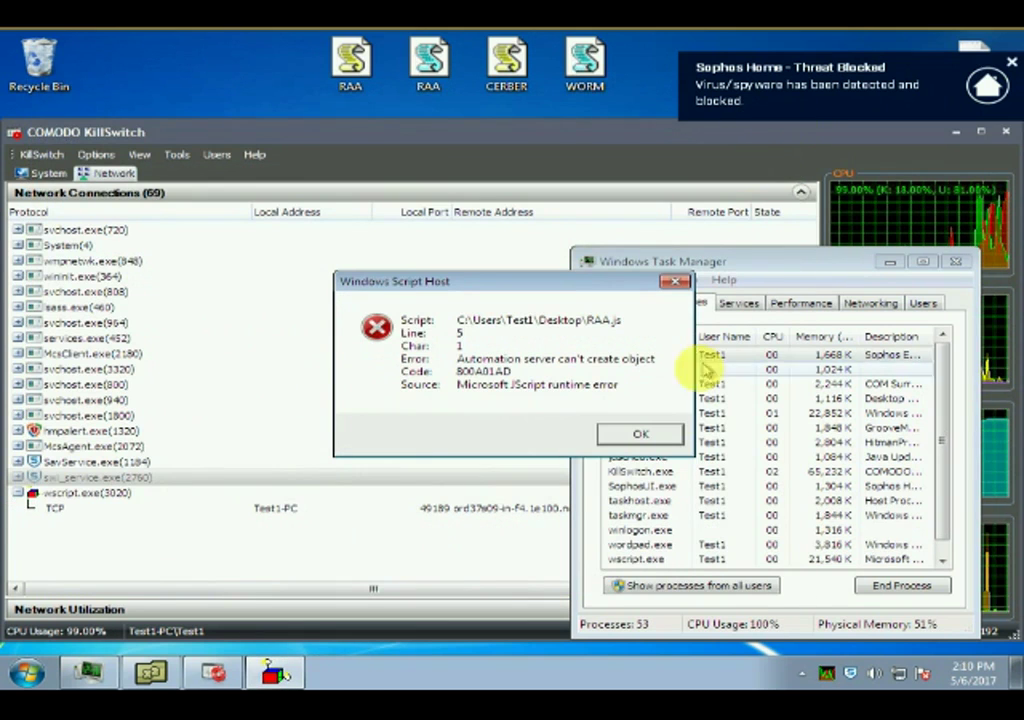
pyautogui.click(658, 433)
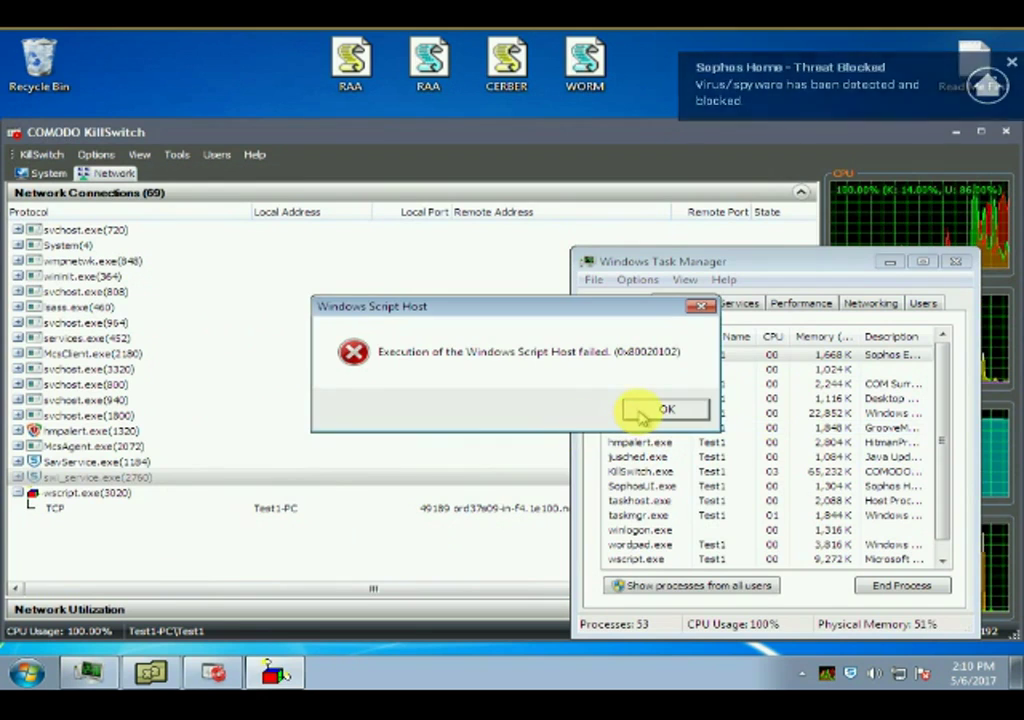
pyautogui.click(641, 416)
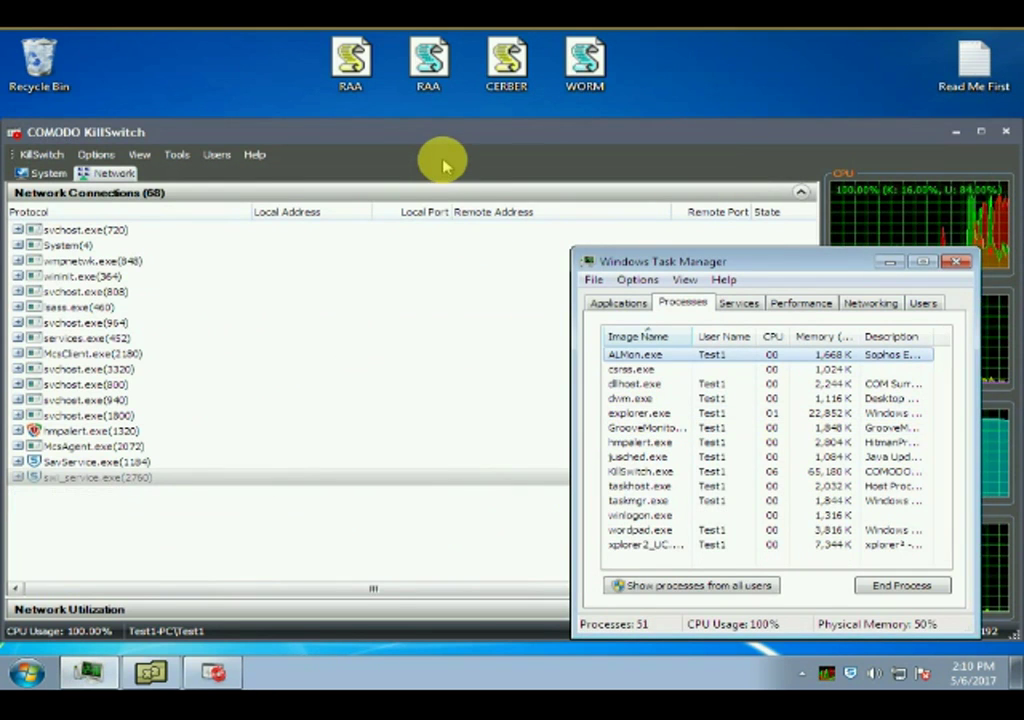
# Step: Try to run the second RAA sample from the desktop and dismiss the Windows Script Host message
pyautogui.click(427, 68)
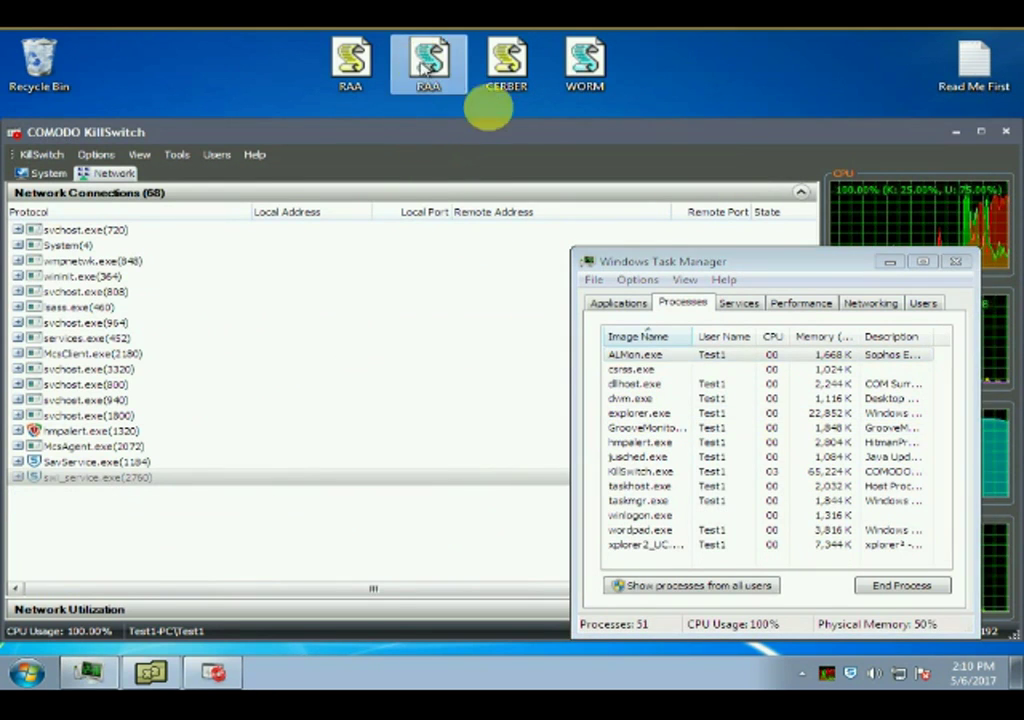
pyautogui.doubleClick(427, 68)
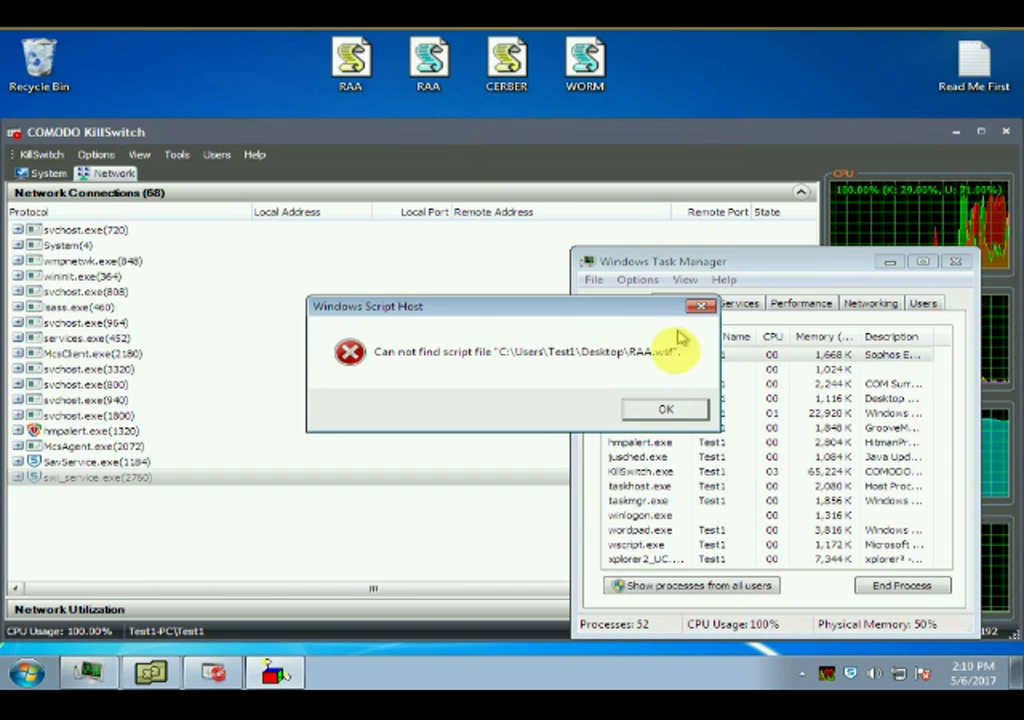
pyautogui.click(664, 410)
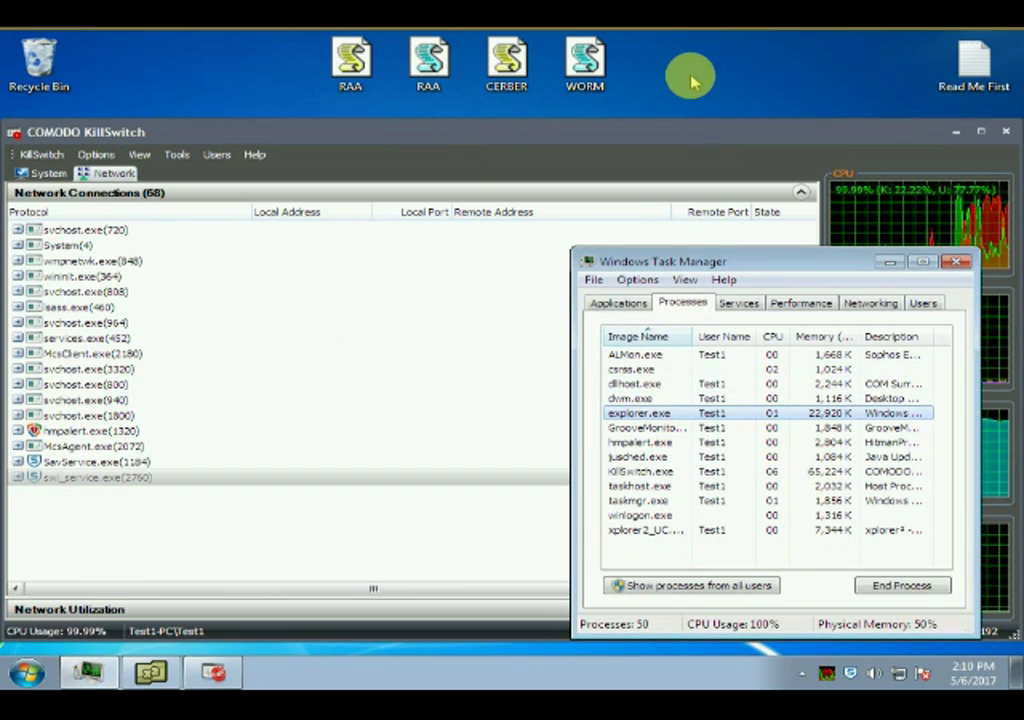
# Step: Run the CERBER sample, start the Sophos Home clean after viewing the alert's technical details, and close the Sophos Home window
pyautogui.doubleClick(506, 62)
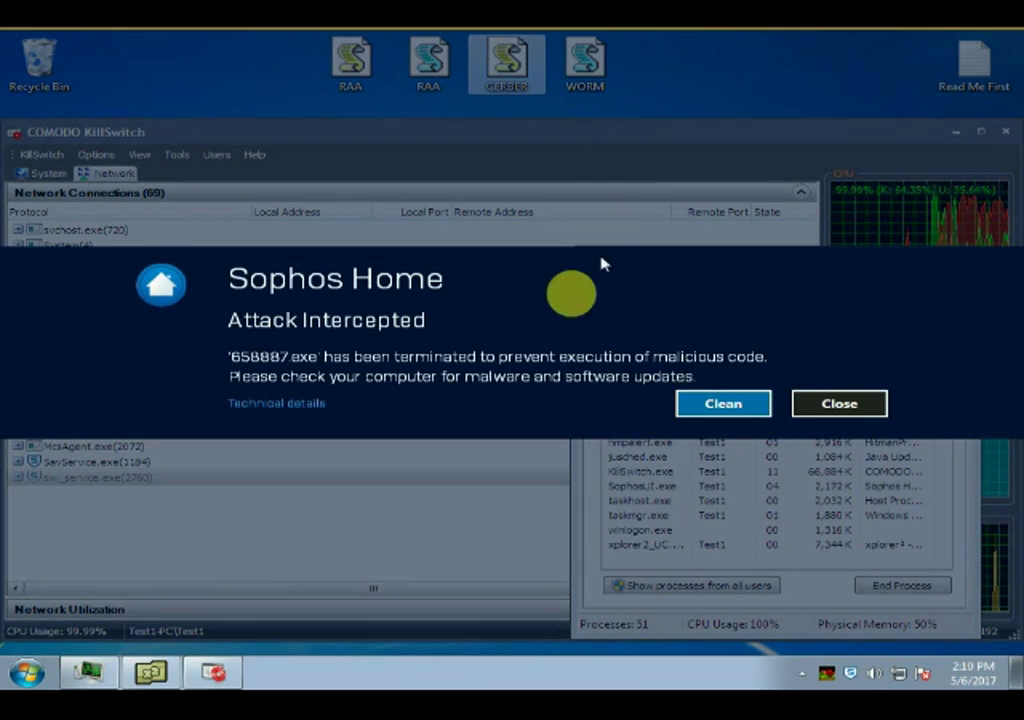
pyautogui.click(304, 403)
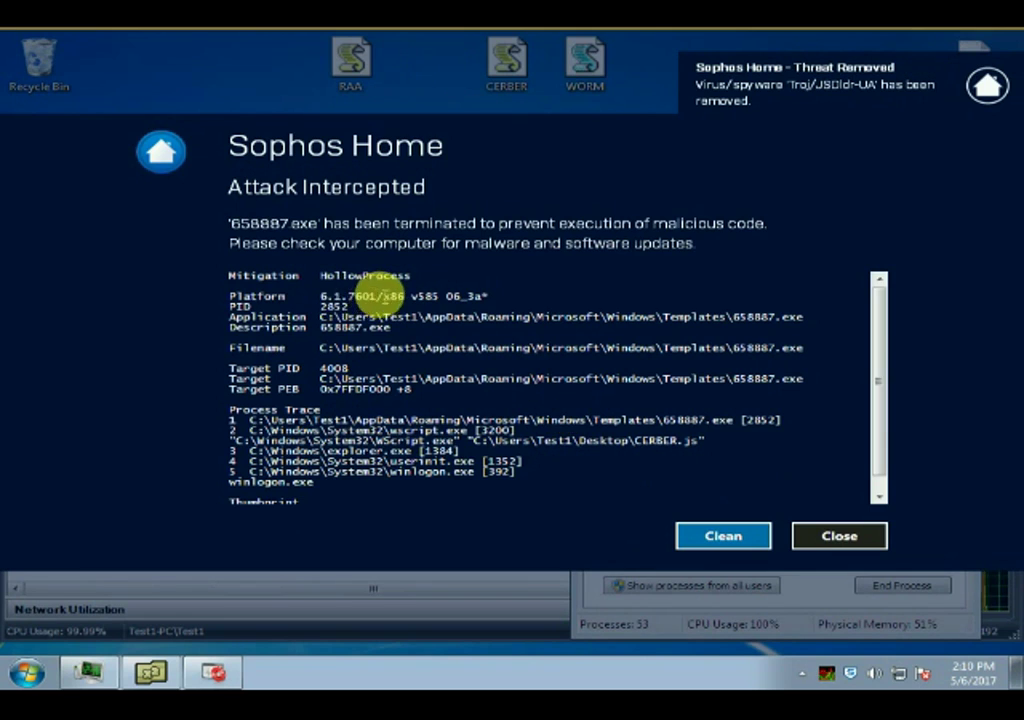
pyautogui.click(718, 536)
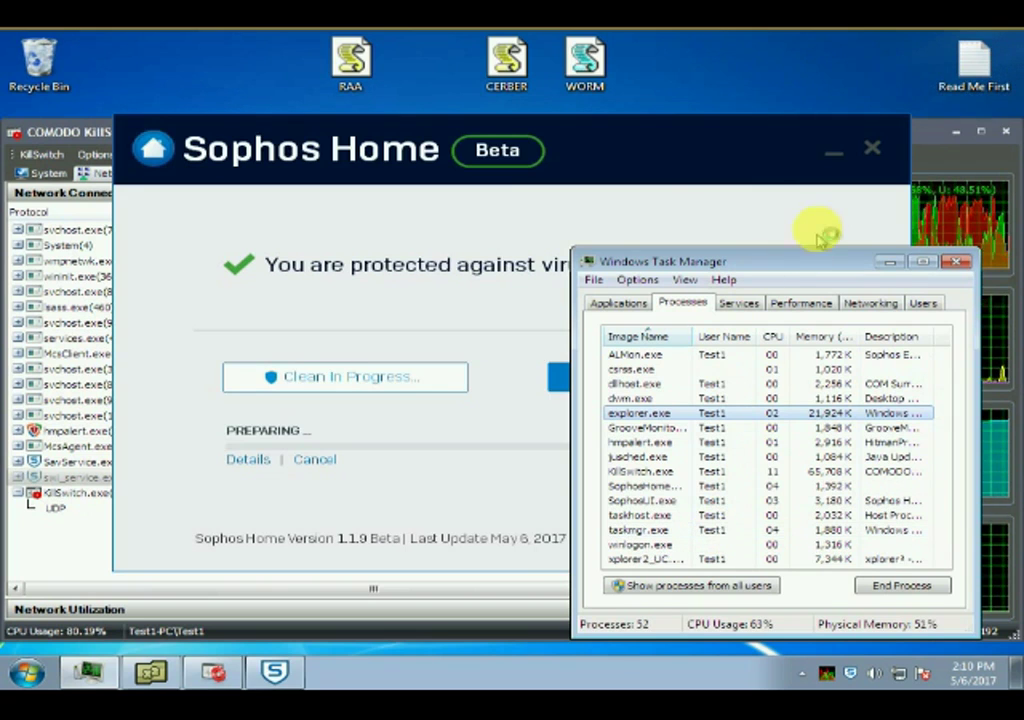
pyautogui.click(505, 245)
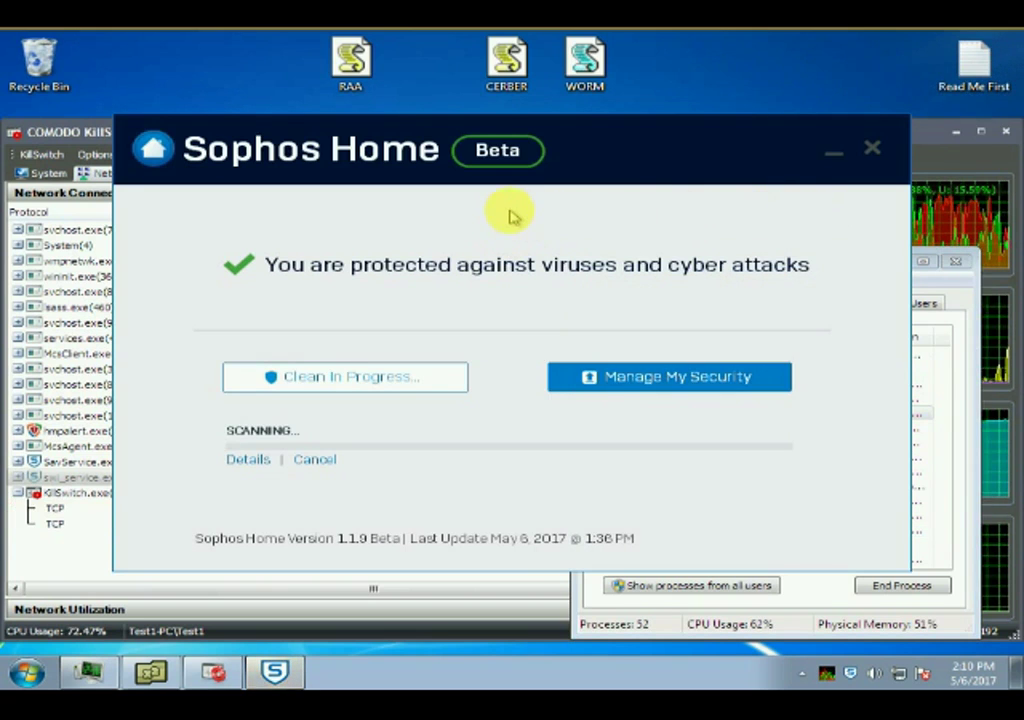
pyautogui.click(868, 150)
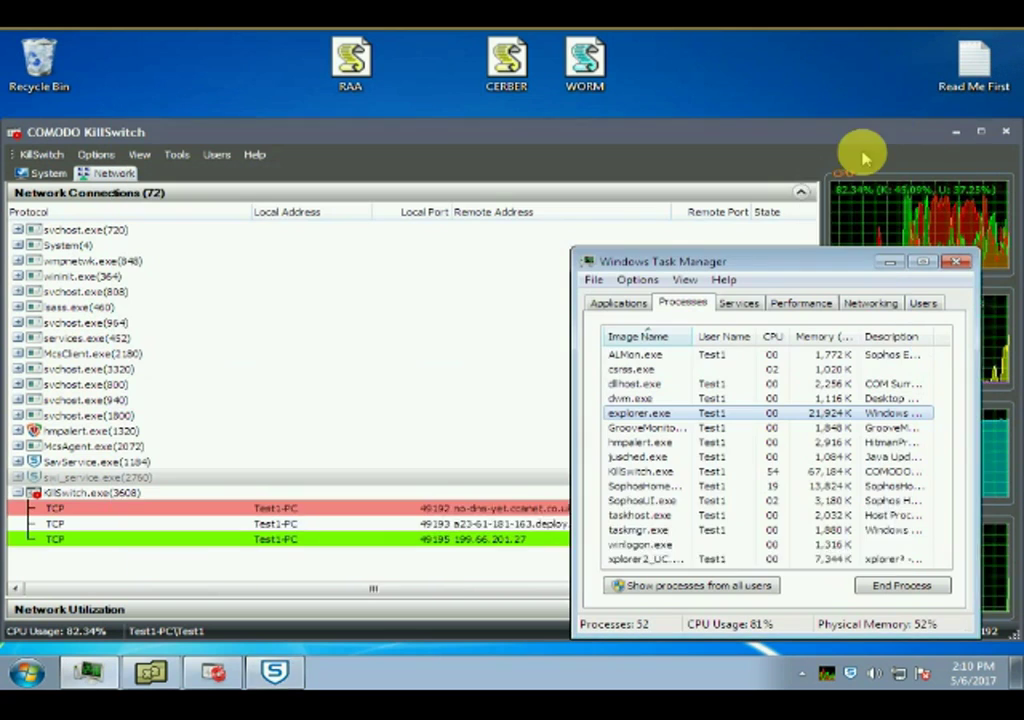
# Step: Narrow the KillSwitch window to uncover the desktop notes, and read and close the RM1 note
pyautogui.moveTo(1013, 198); pyautogui.dragTo(906, 200)
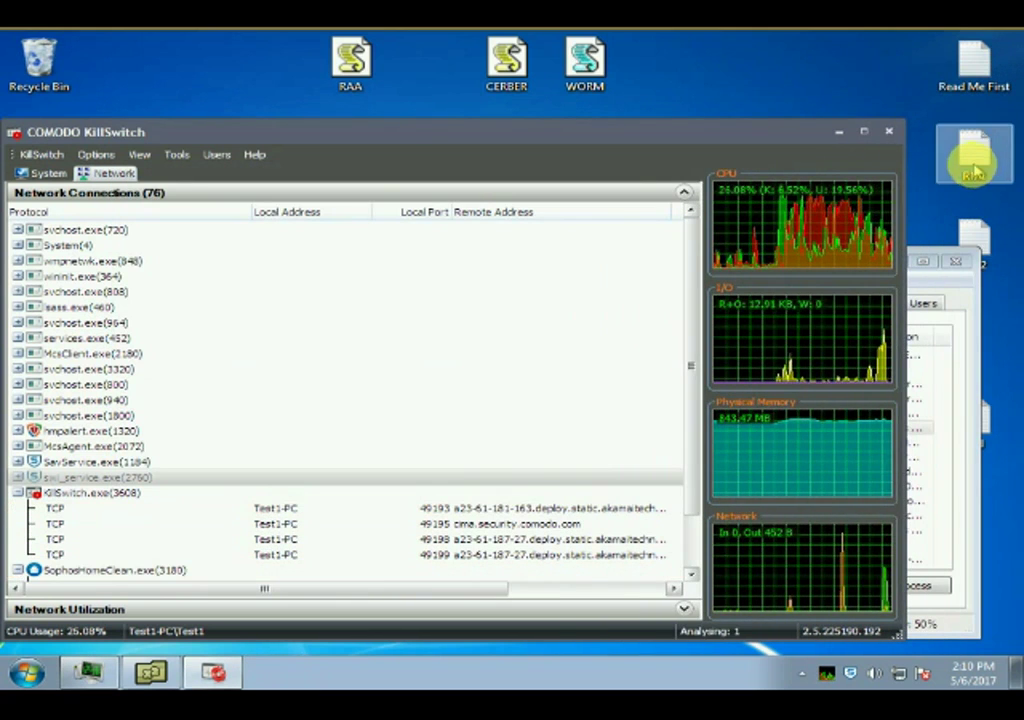
pyautogui.doubleClick(973, 158)
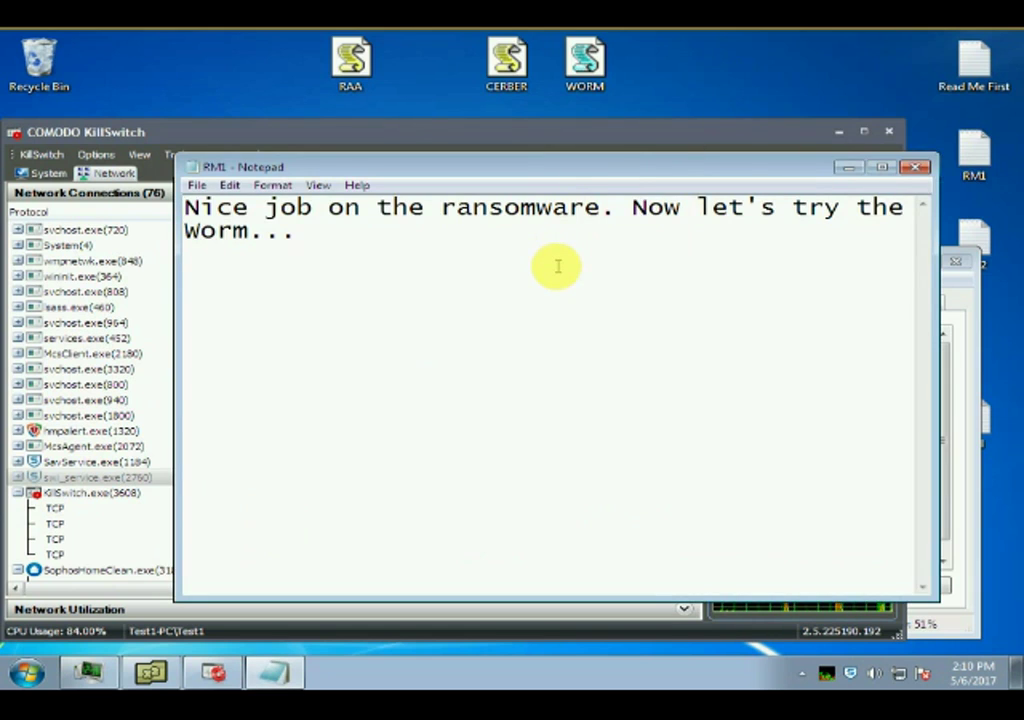
pyautogui.click(912, 170)
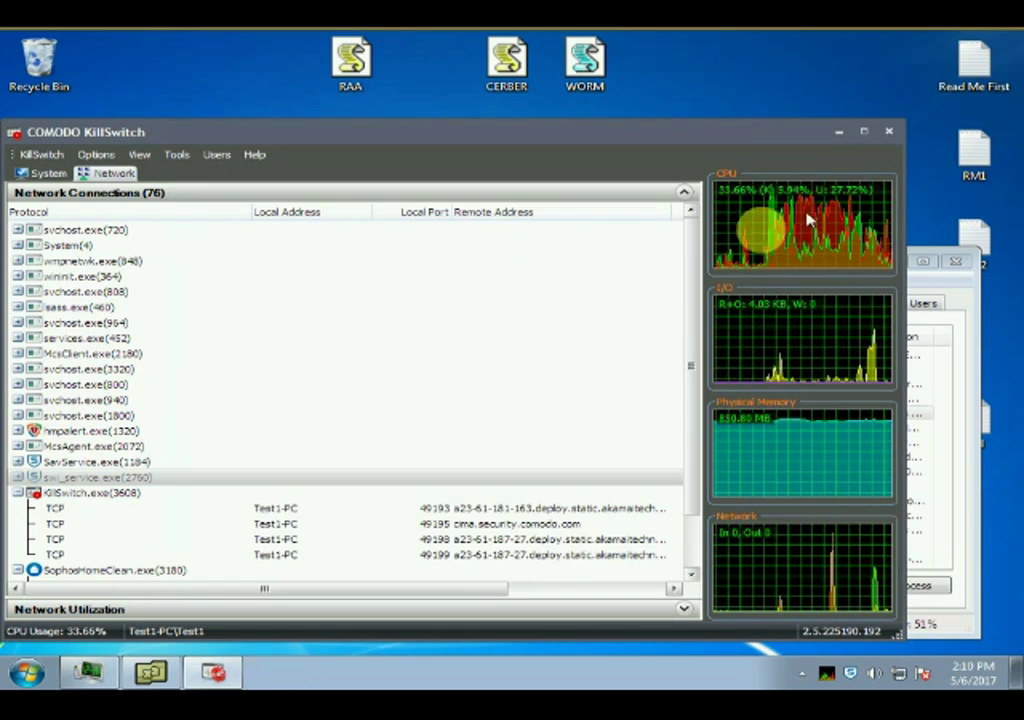
# Step: Collapse the KillSwitch.exe and SophosHomeClean.exe connections, run the WORM sample, and select wscript.exe in Task Manager
pyautogui.click(19, 494)
pyautogui.click(18, 510)
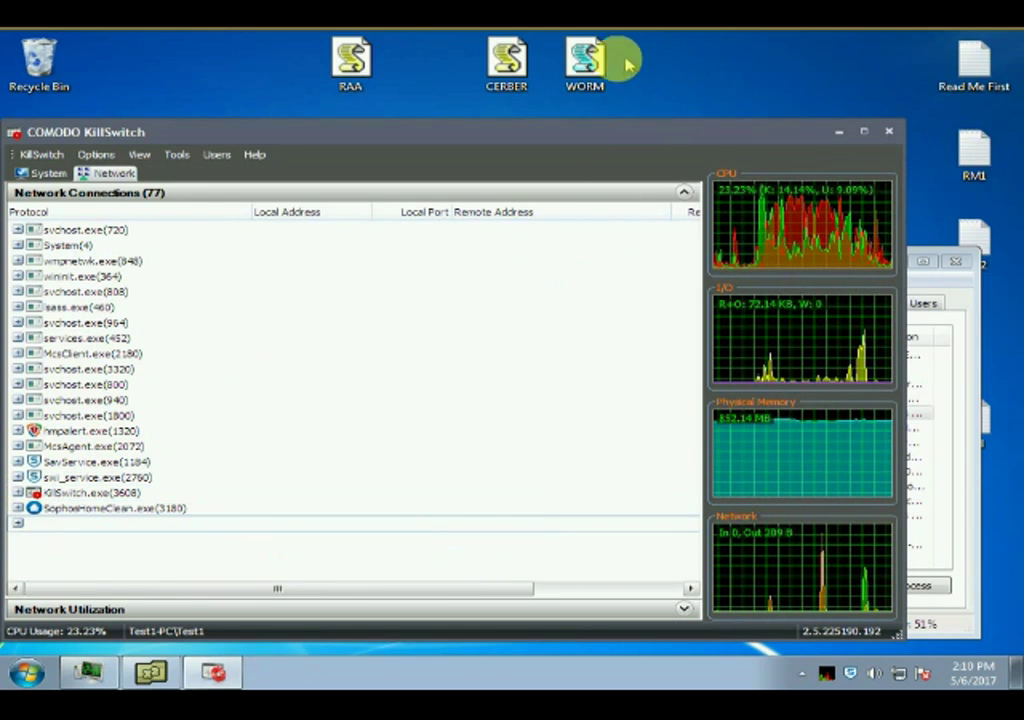
pyautogui.doubleClick(588, 58)
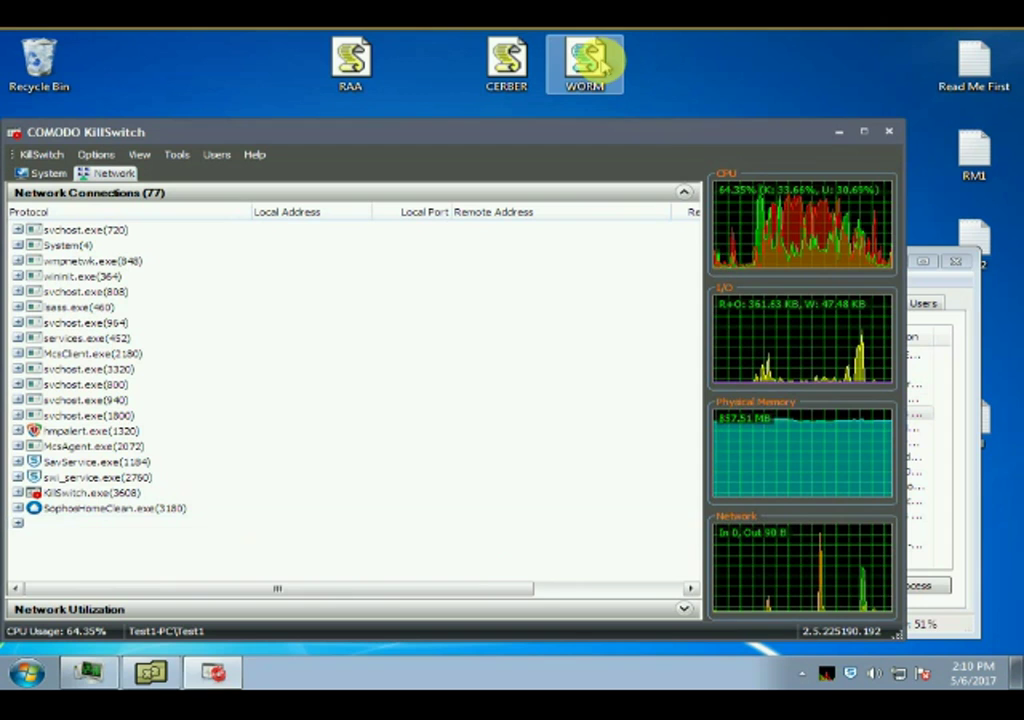
pyautogui.click(958, 338)
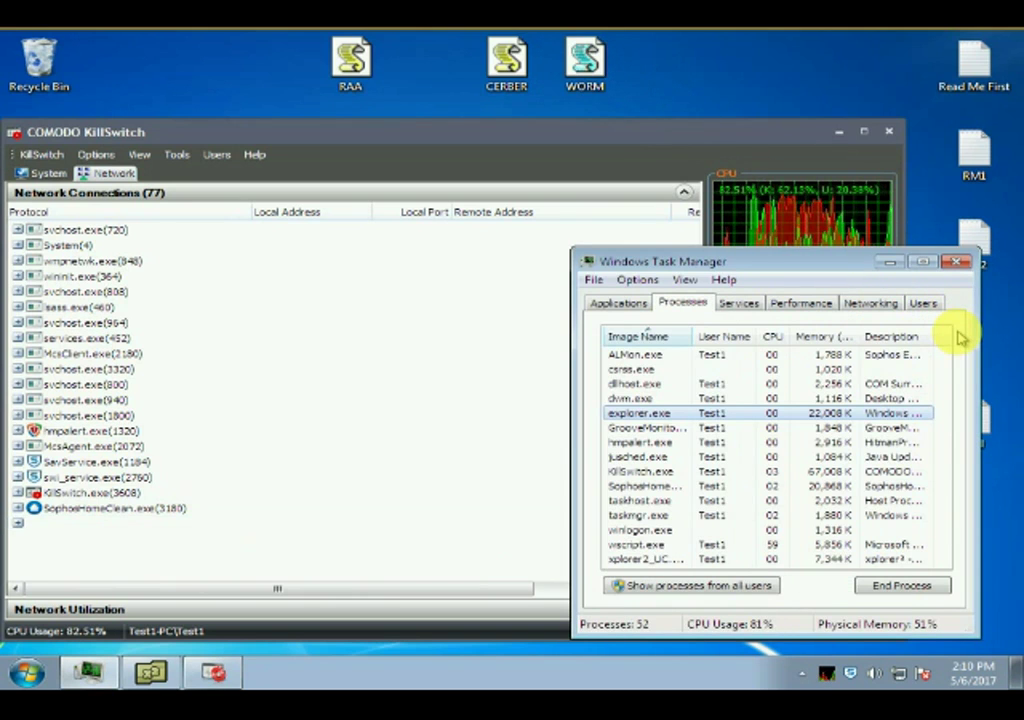
pyautogui.click(610, 544)
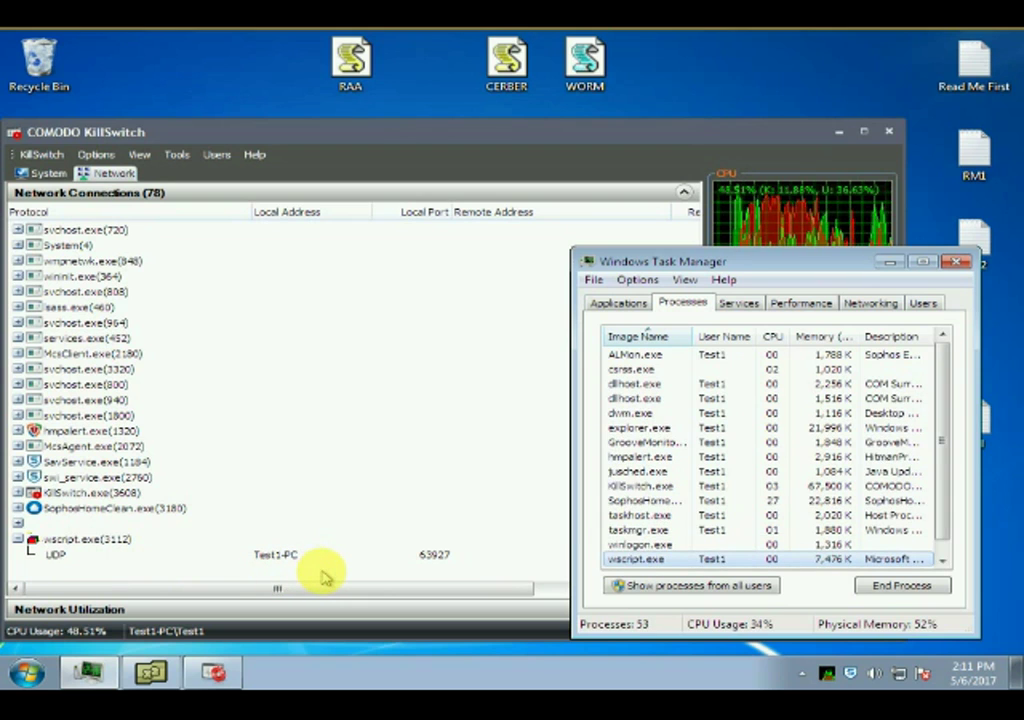
# Step: Reopen msconfig to inspect the startup items after running the WORM sample, and close System Configuration
pyautogui.click(30, 672)
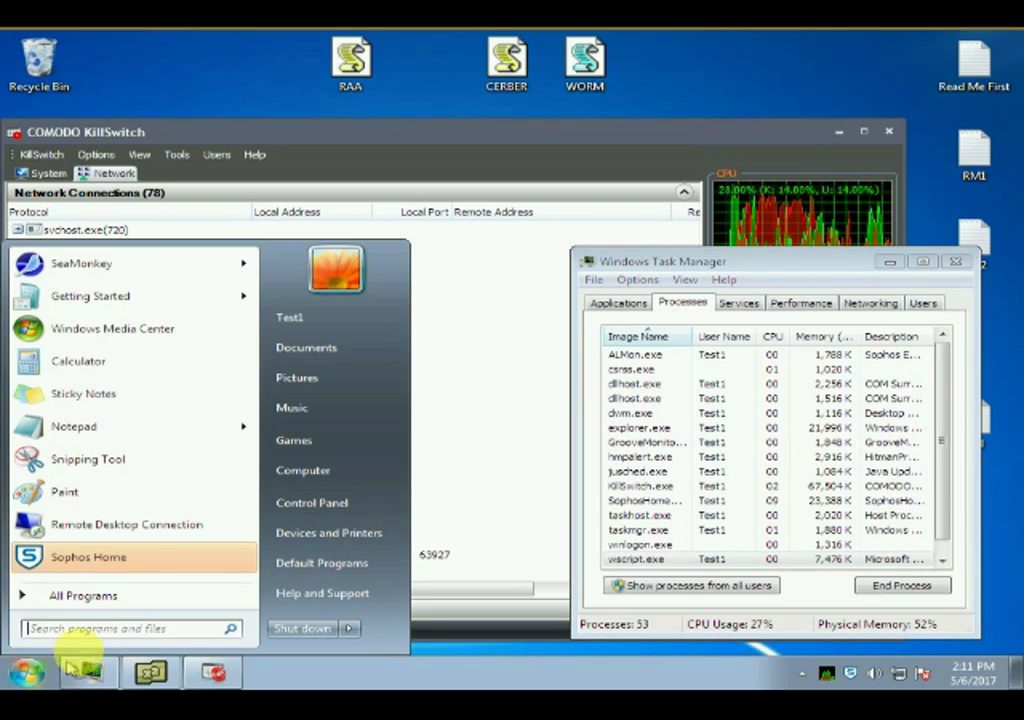
pyautogui.rightClick(94, 628)
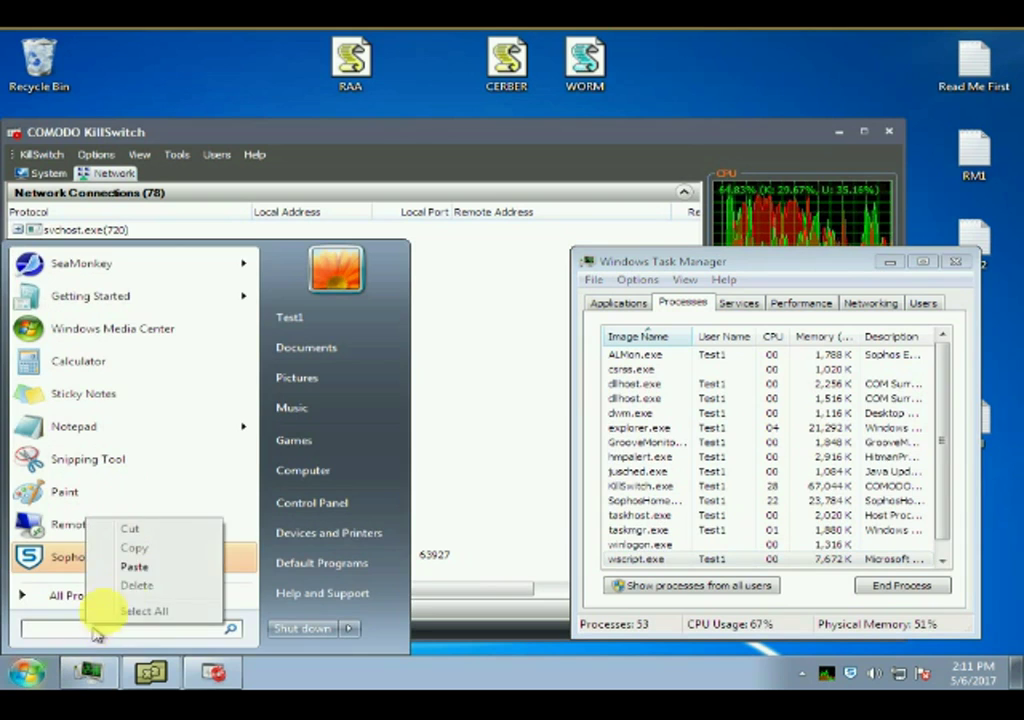
pyautogui.click(134, 568)
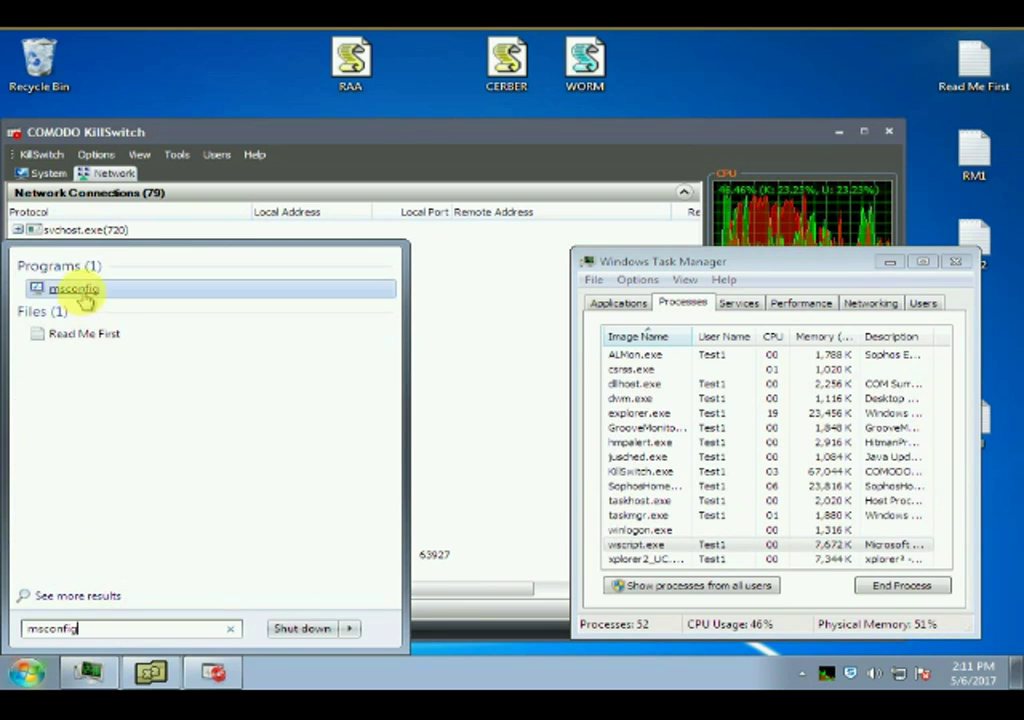
pyautogui.click(83, 297)
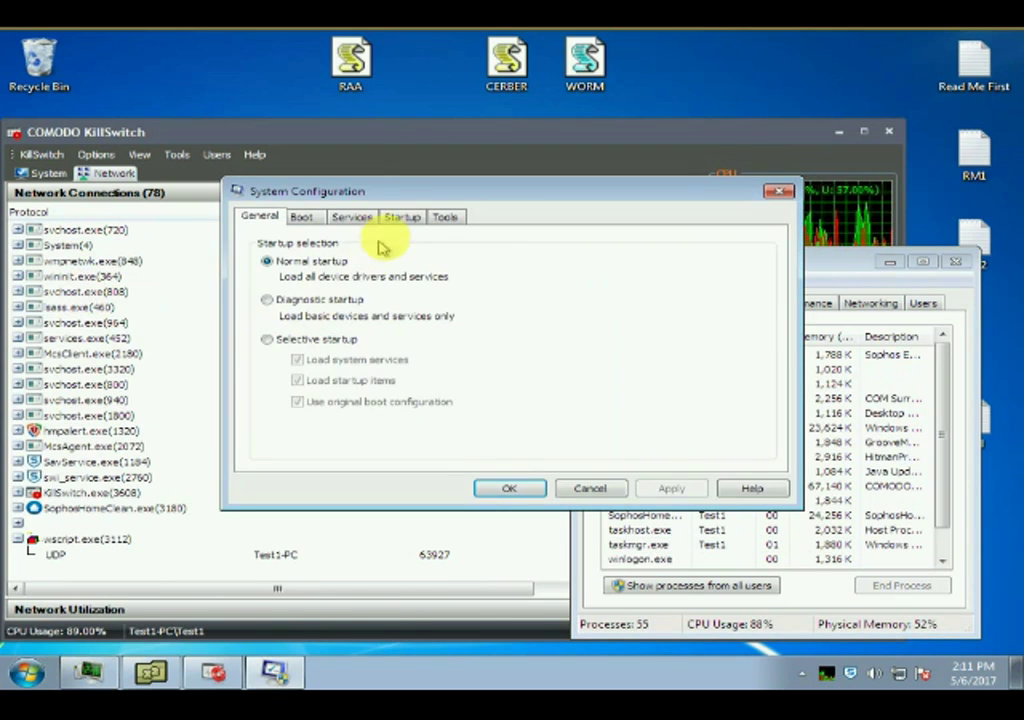
pyautogui.click(401, 216)
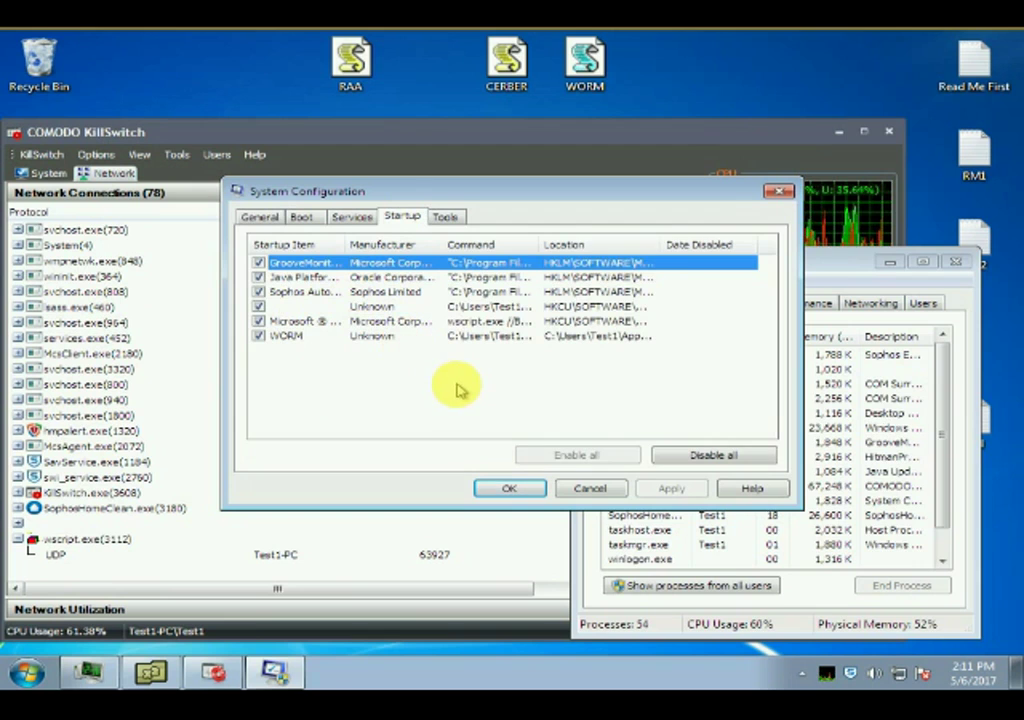
pyautogui.click(510, 487)
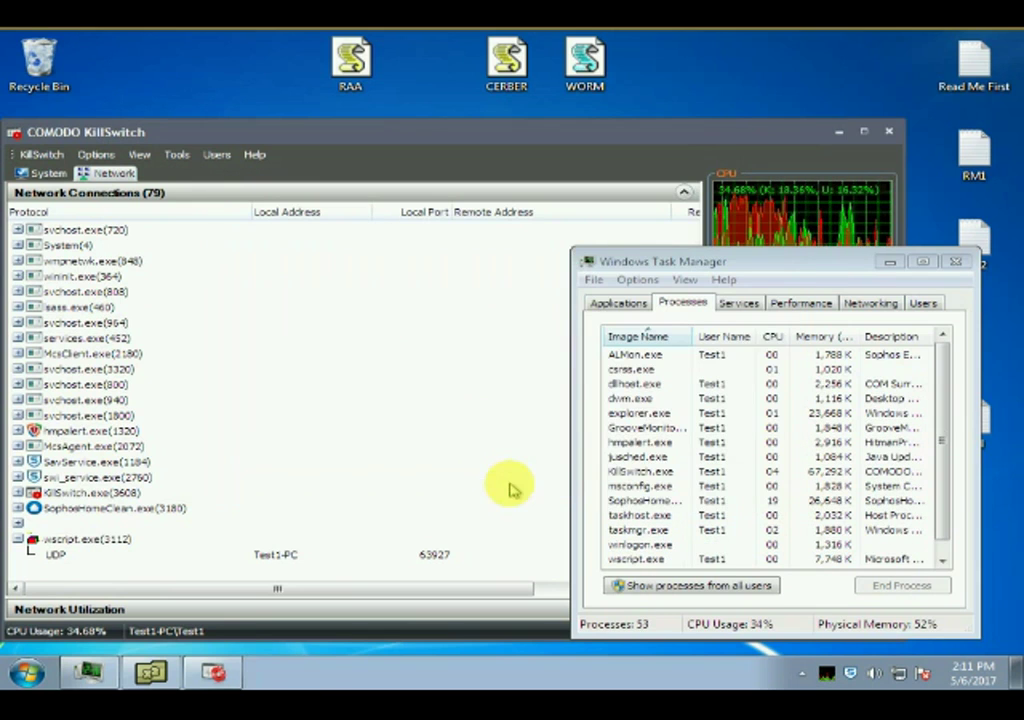
# Step: Close COMODO KillSwitch and open the RM2 note from the desktop
pyautogui.click(888, 131)
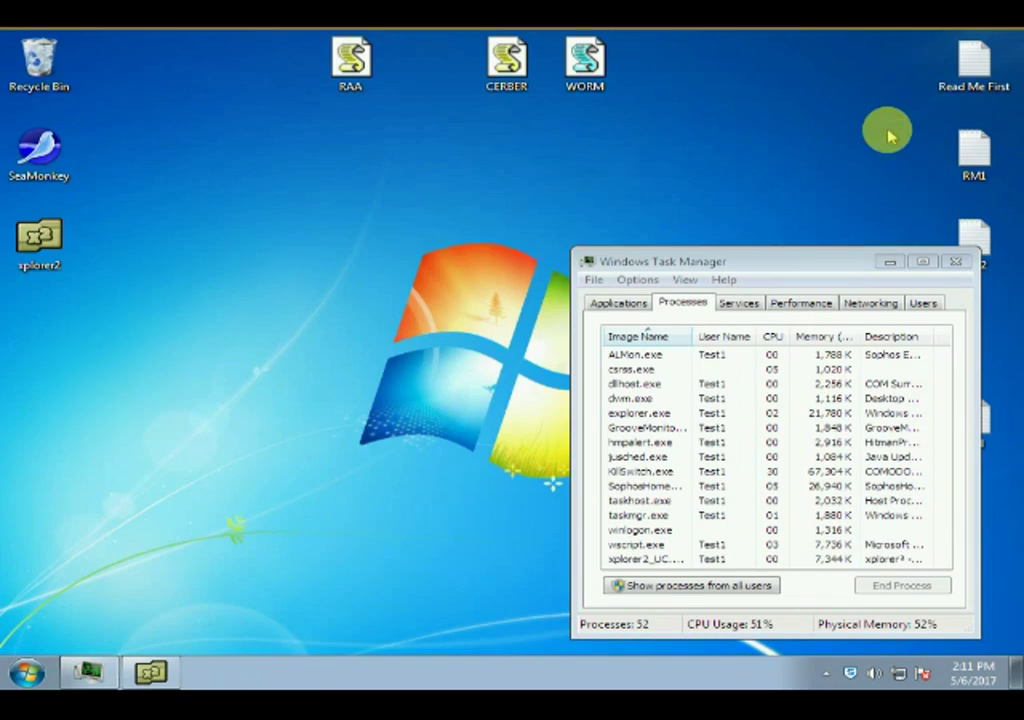
pyautogui.doubleClick(986, 237)
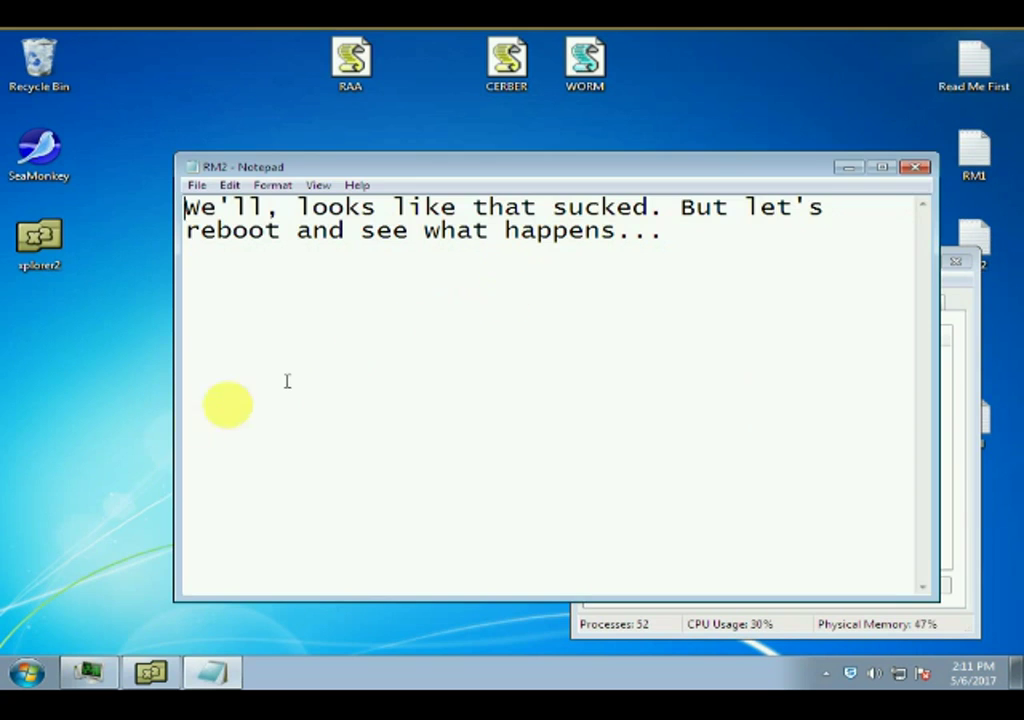
# Step: Restart the computer to see how the system behaves after running the malware samples
pyautogui.click(24, 671)
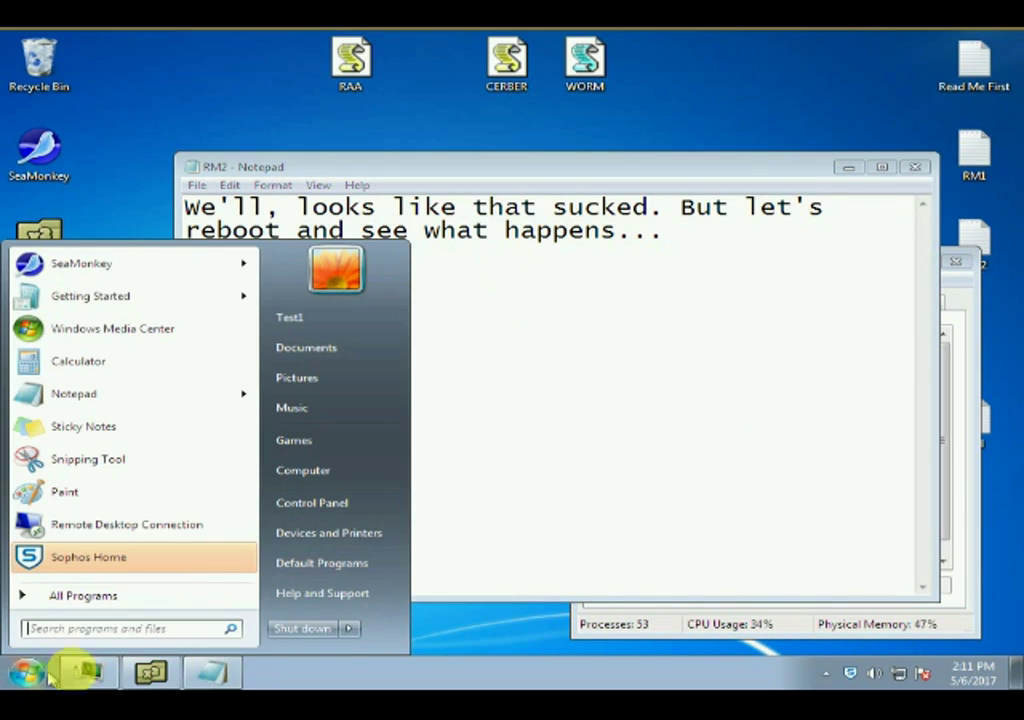
pyautogui.click(350, 628)
pyautogui.click(405, 607)
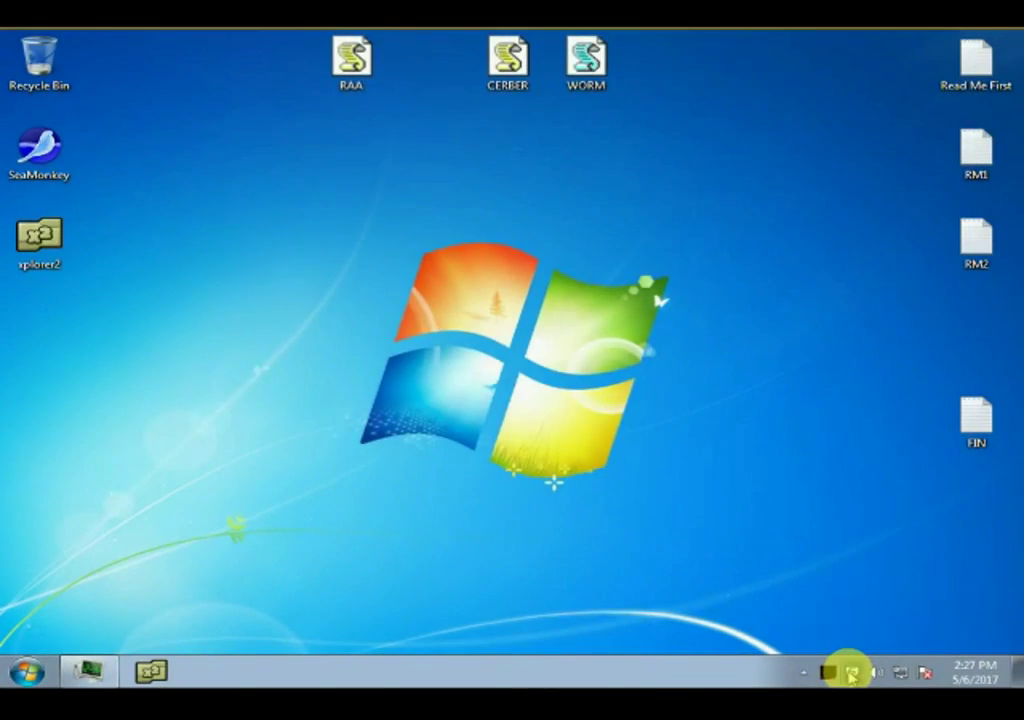
# Step: Check the Sophos Home protection status, the running processes in Task Manager and the wscript.exe connections in KillSwitch, and close KillSwitch
pyautogui.click(851, 675)
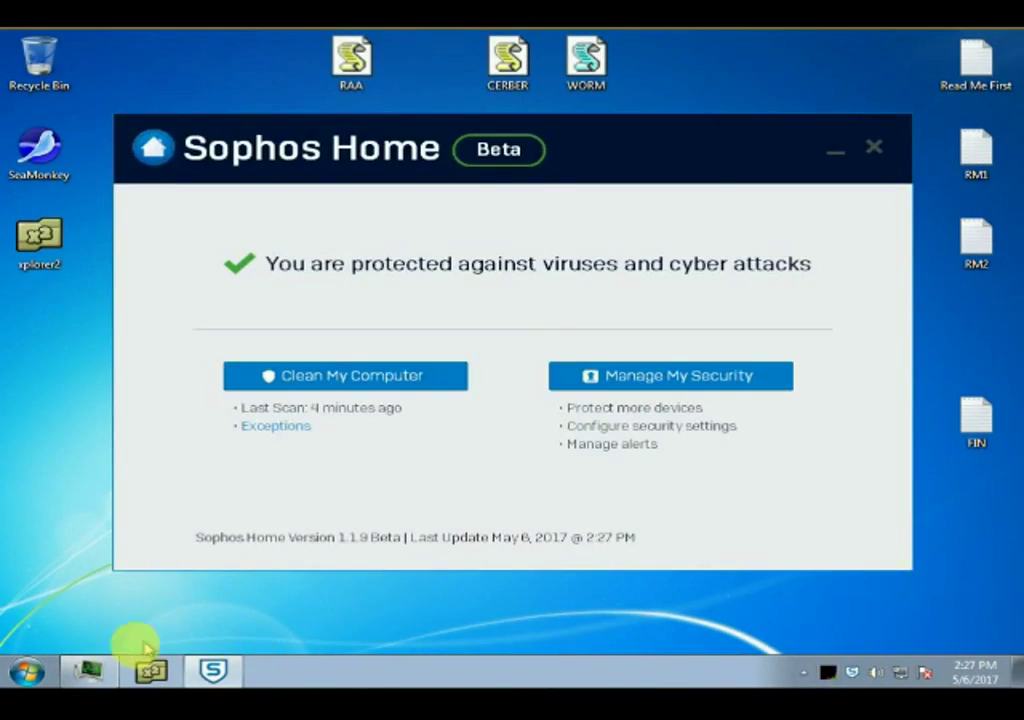
pyautogui.click(93, 668)
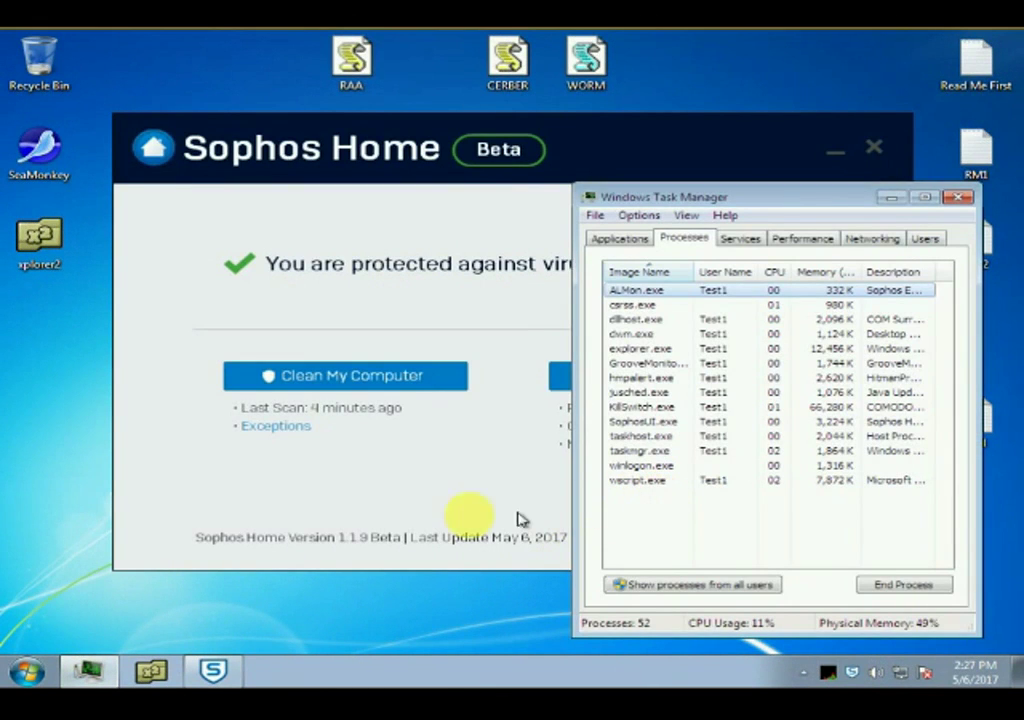
pyautogui.click(826, 672)
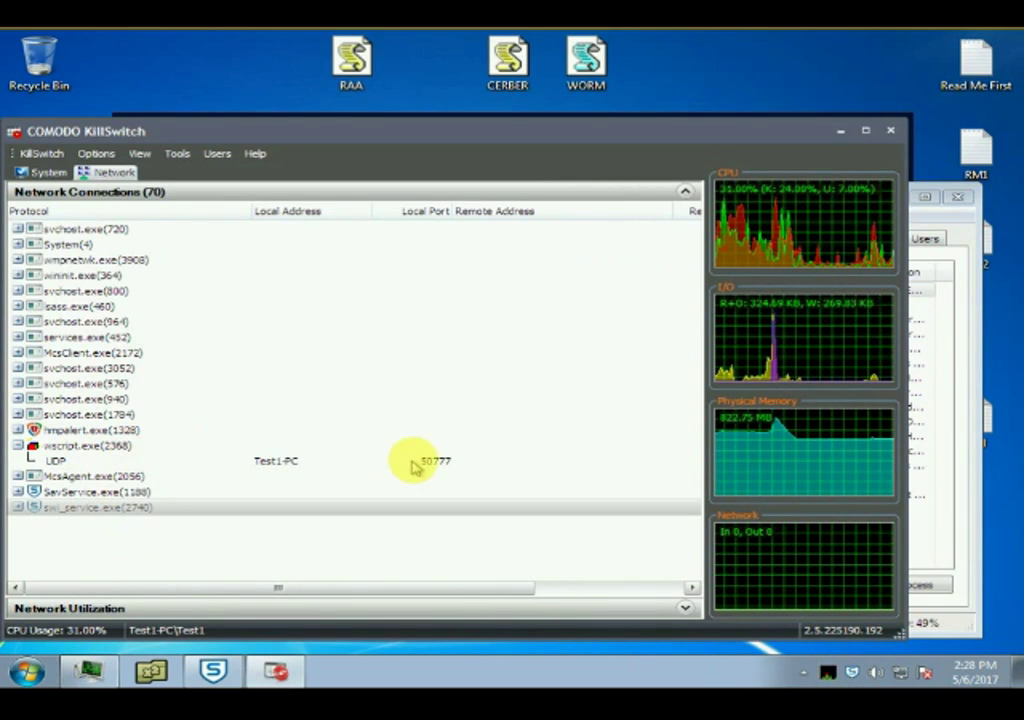
pyautogui.click(890, 133)
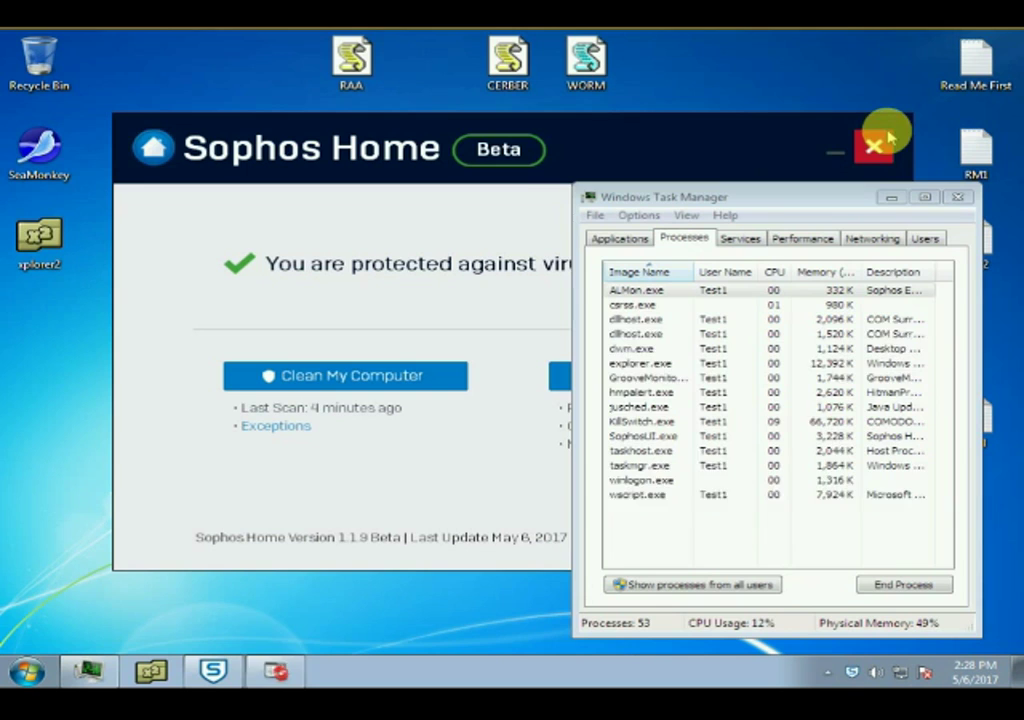
# Step: Run a Sophos Home cleaning scan with its details shown, and check the running processes in Task Manager against the scan results
pyautogui.click(359, 366)
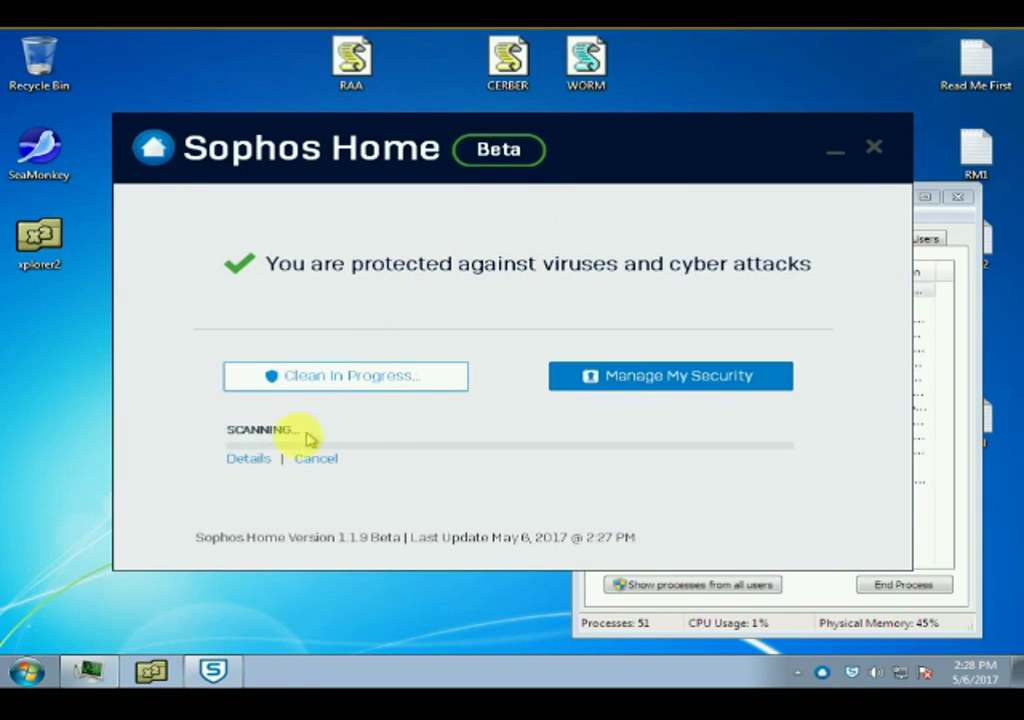
pyautogui.click(246, 459)
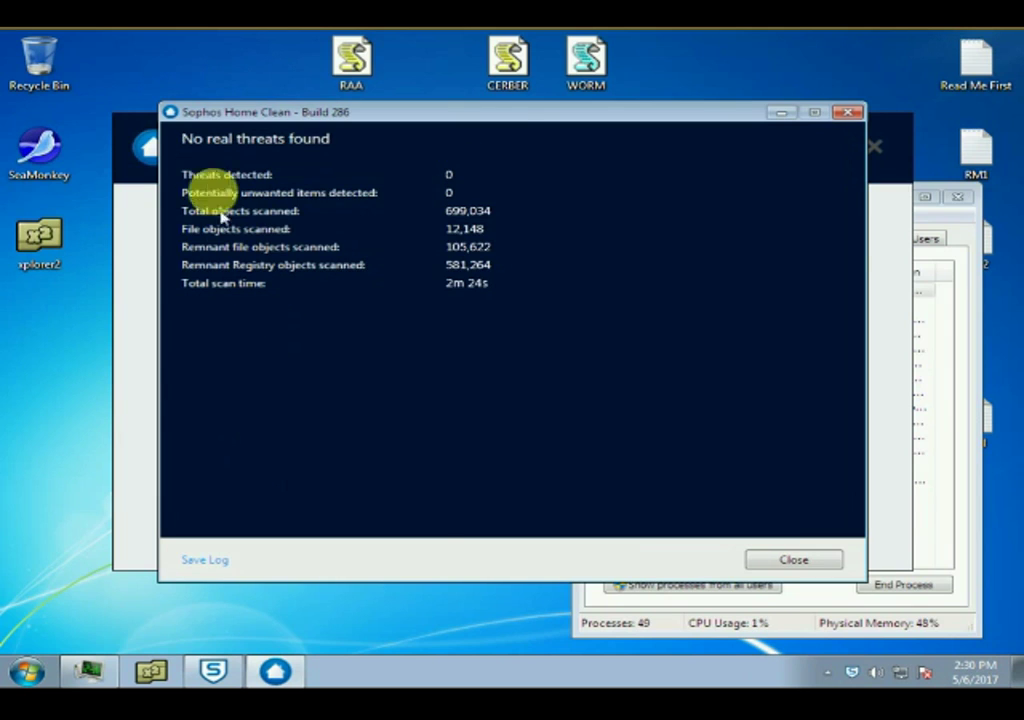
pyautogui.click(928, 379)
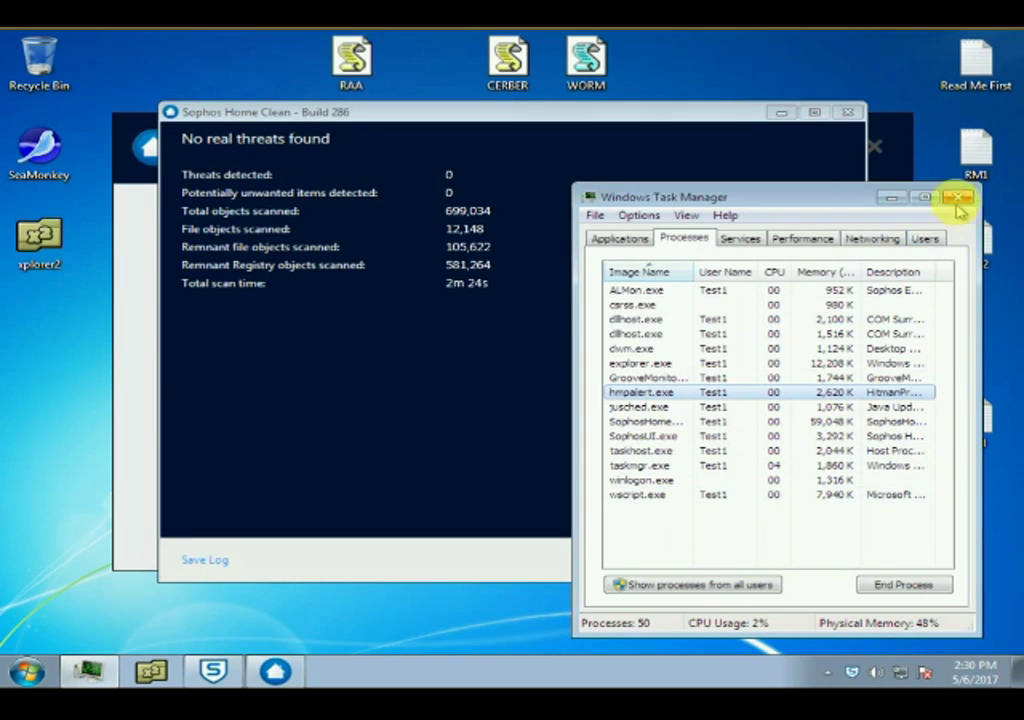
# Step: Close Task Manager and the Sophos Home Clean results, and open the FIN note from the desktop
pyautogui.click(956, 199)
pyautogui.click(850, 118)
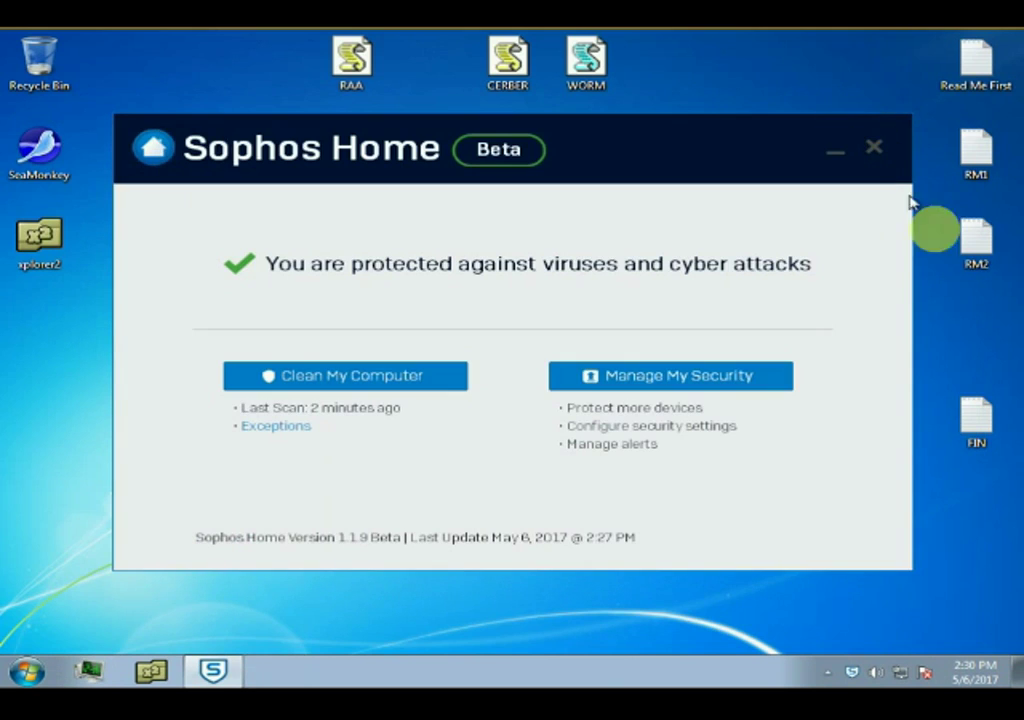
pyautogui.doubleClick(977, 413)
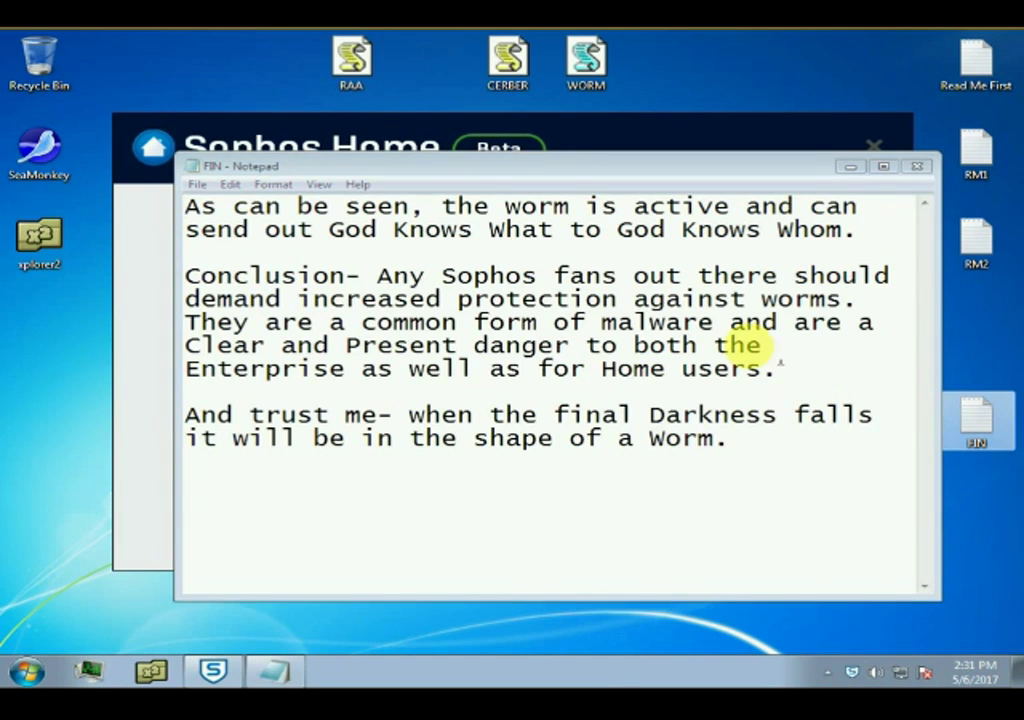